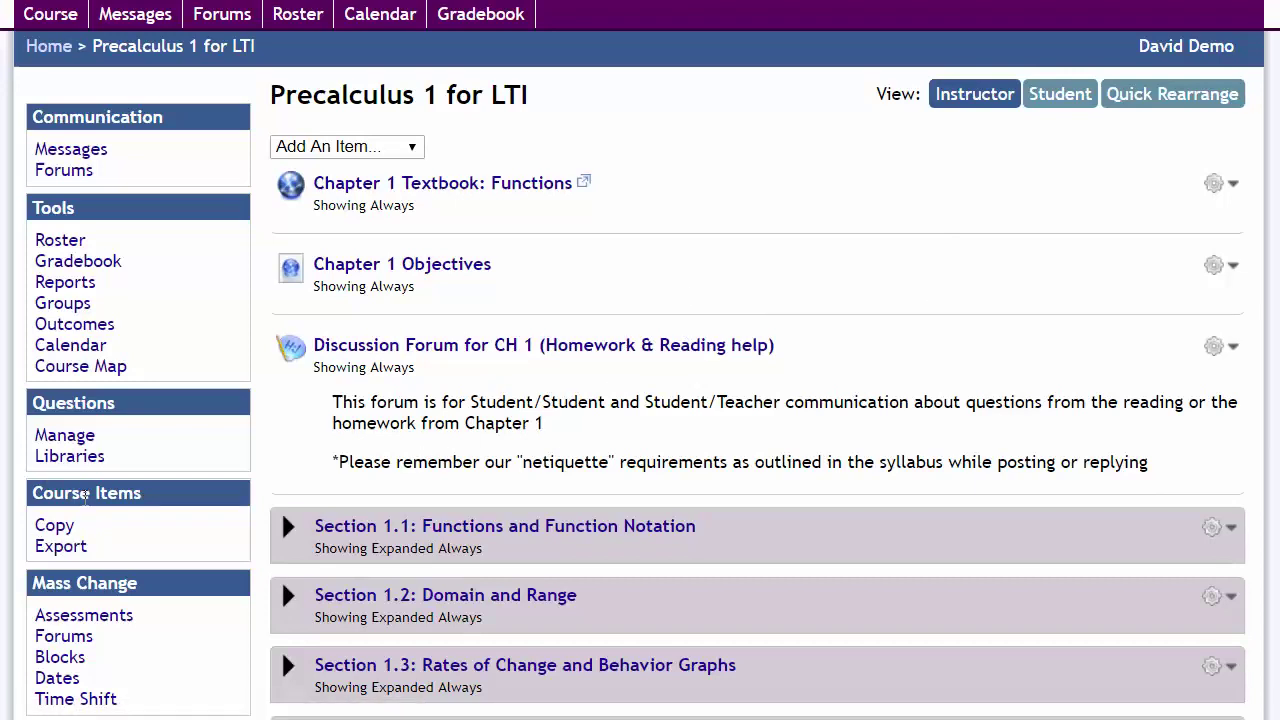
# Export the entire course with BlackBoard as the target LMS and download the BlackBoard cartridge.
pyautogui.click(88, 548)
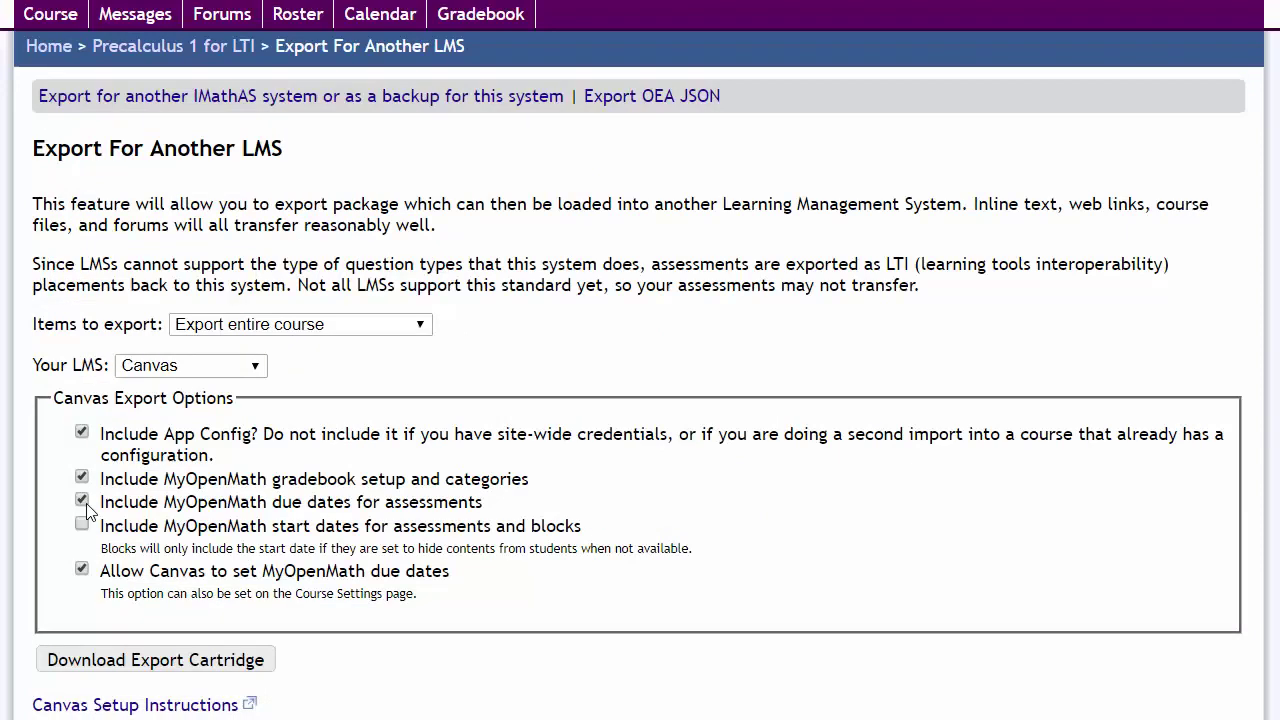
pyautogui.click(262, 330)
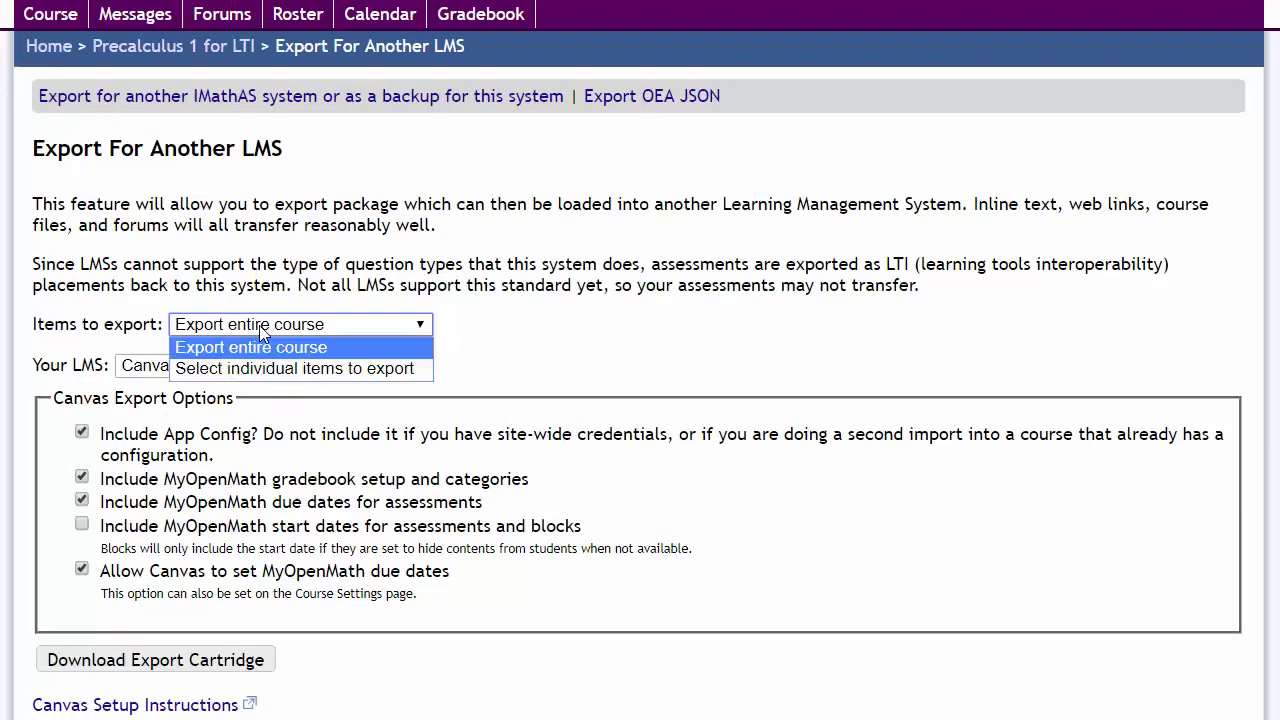
pyautogui.click(277, 308)
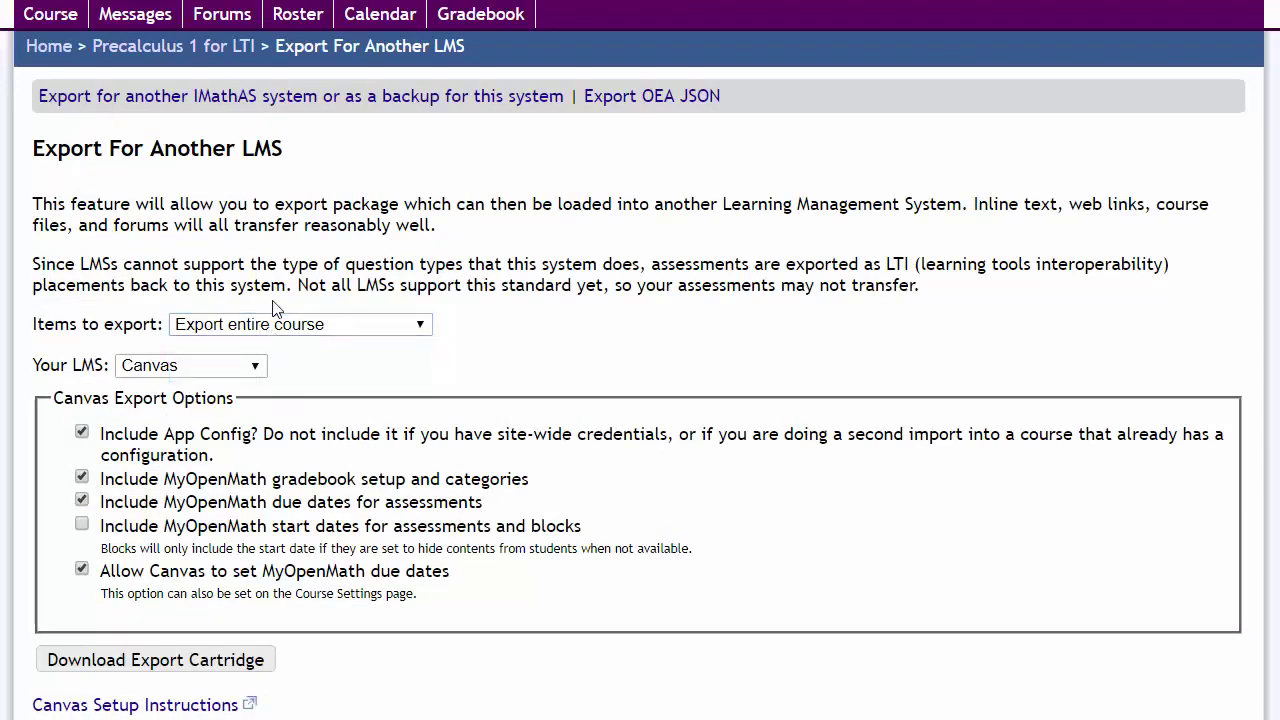
pyautogui.click(236, 365)
pyautogui.click(221, 411)
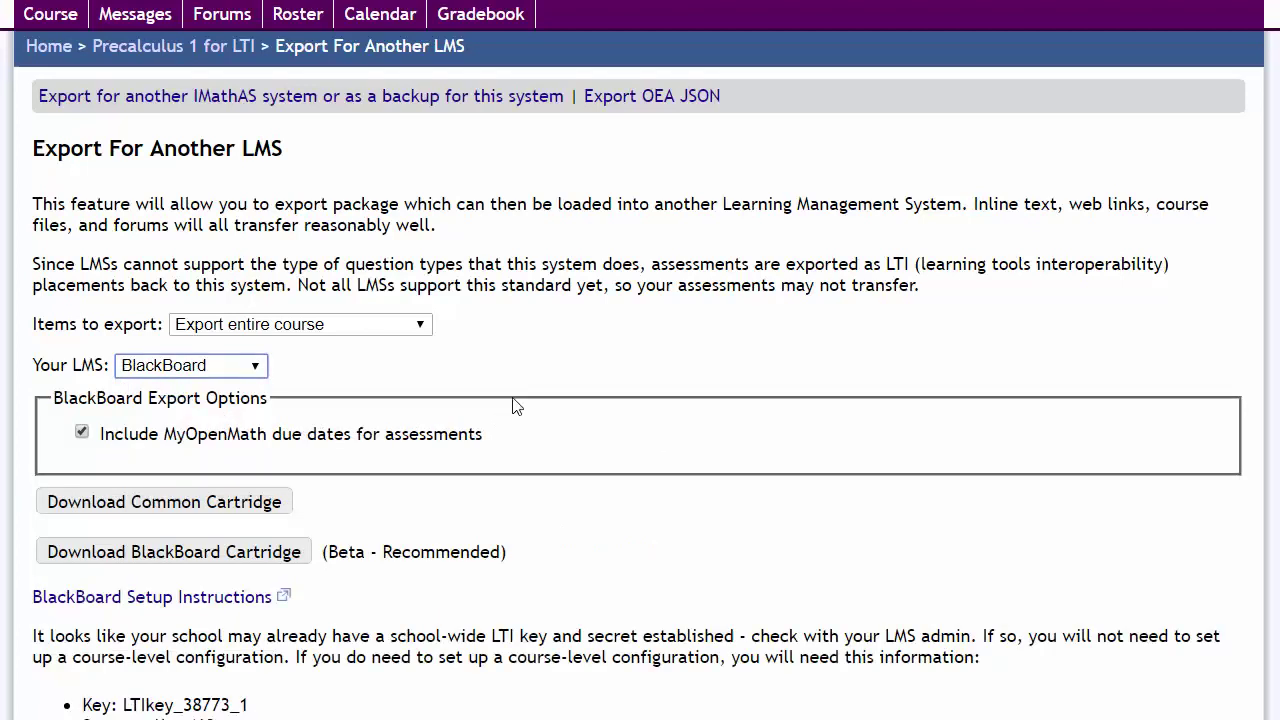
pyautogui.scroll(-1, 521, 390)
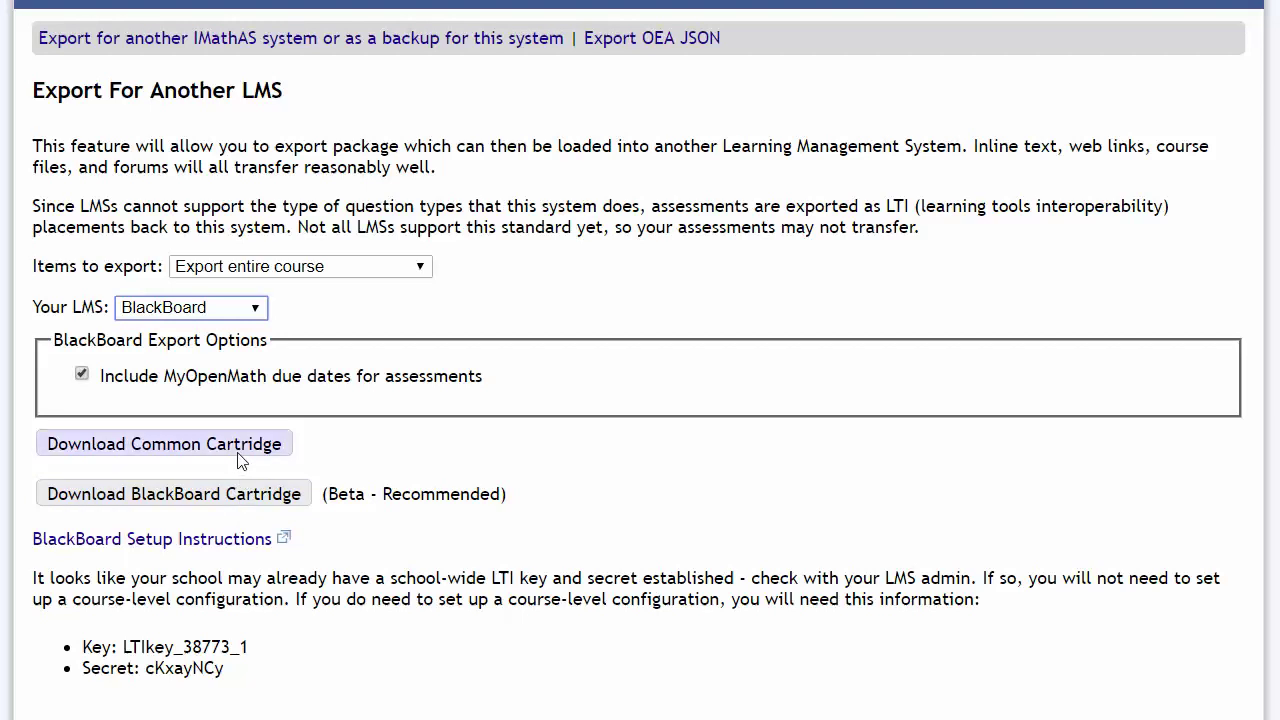
pyautogui.click(252, 505)
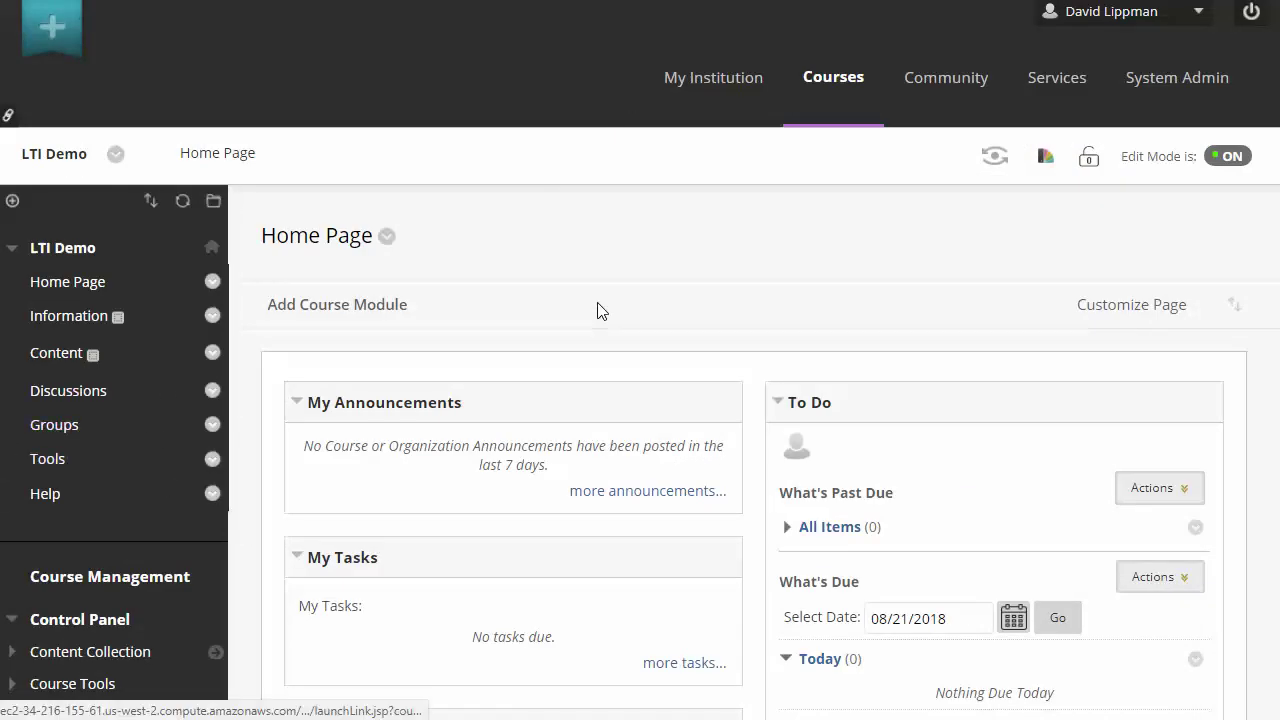
# Open the LTI Demo course's Import Package / View Logs page under Packages and Utilities and start a package import.
pyautogui.moveTo(677, 390)
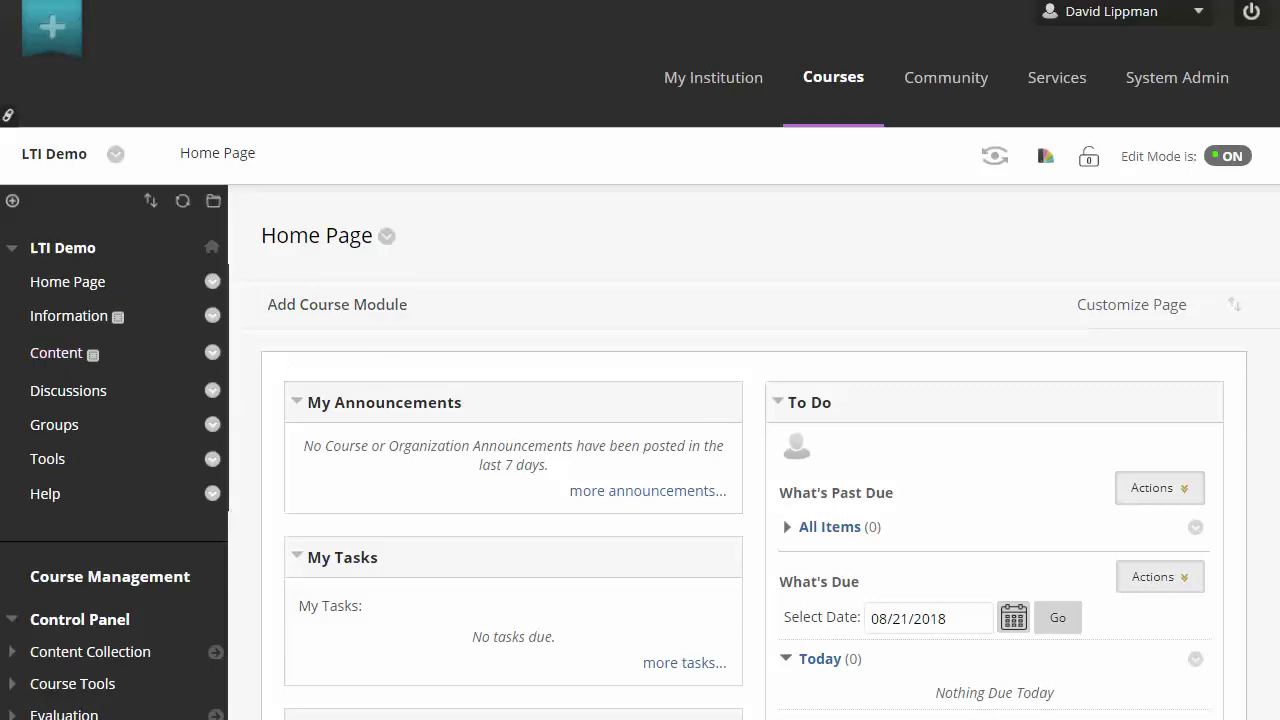
pyautogui.scroll(-4, 129, 314)
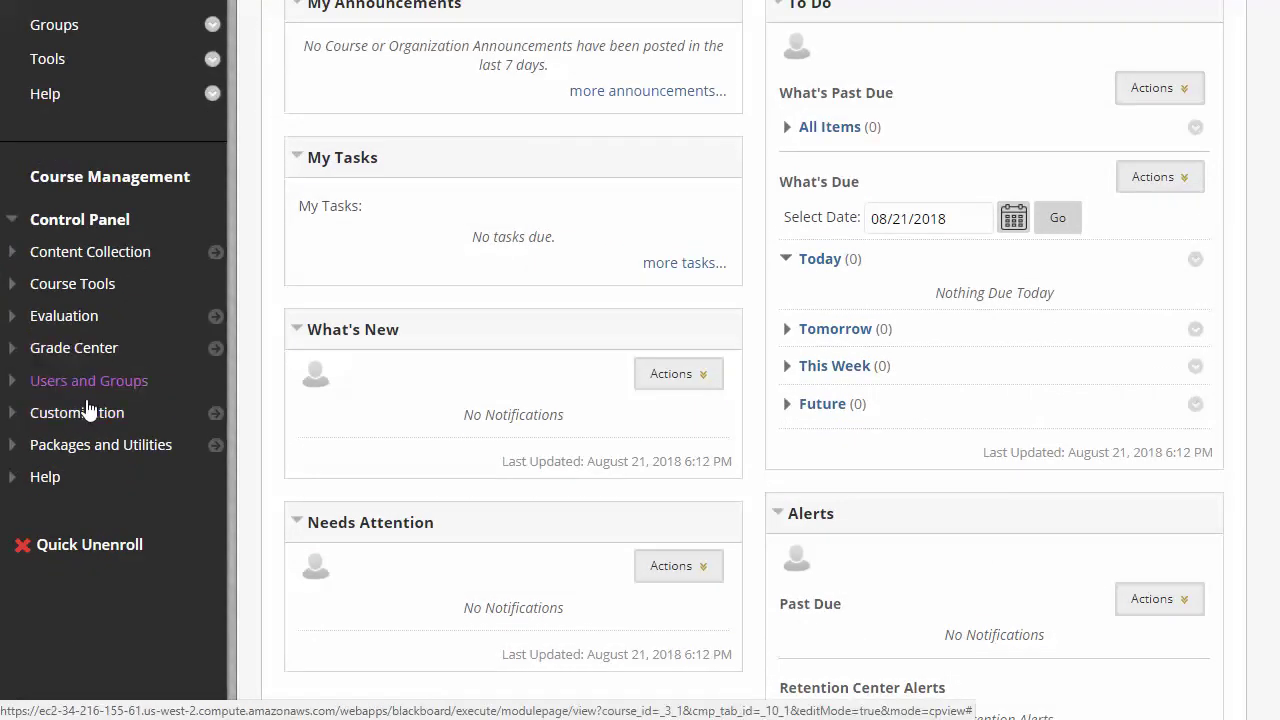
pyautogui.click(88, 447)
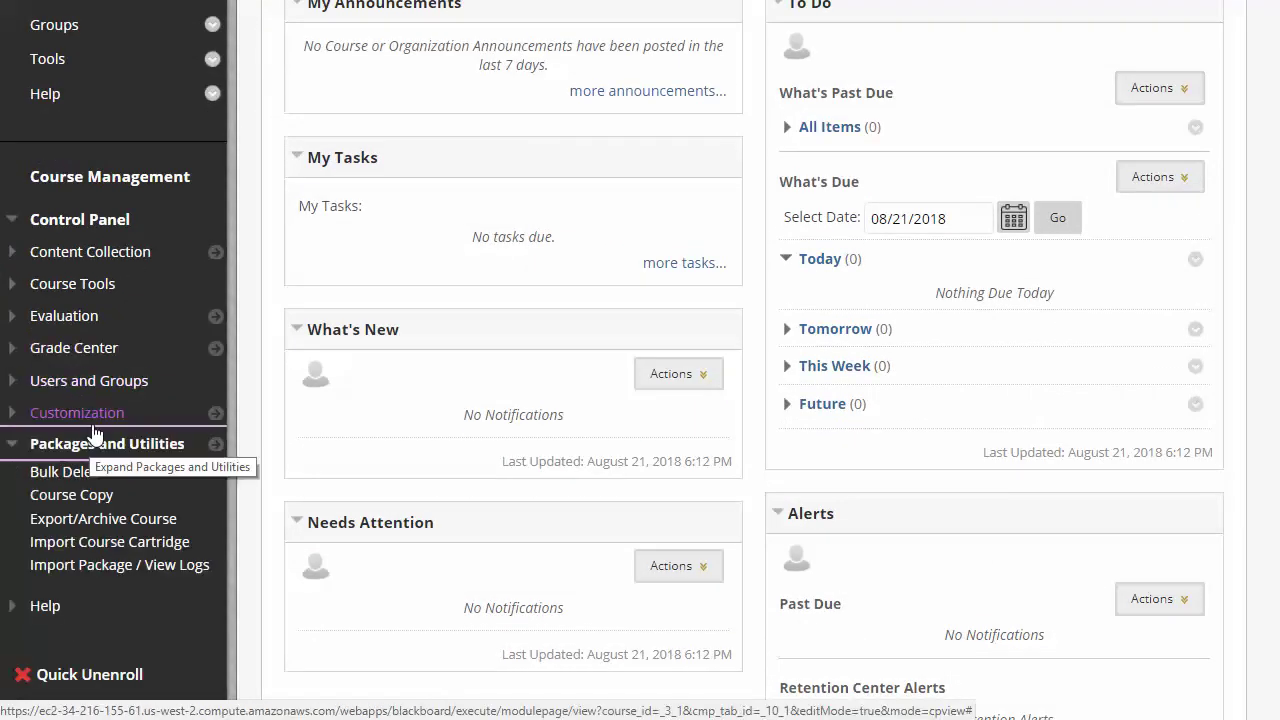
pyautogui.click(129, 567)
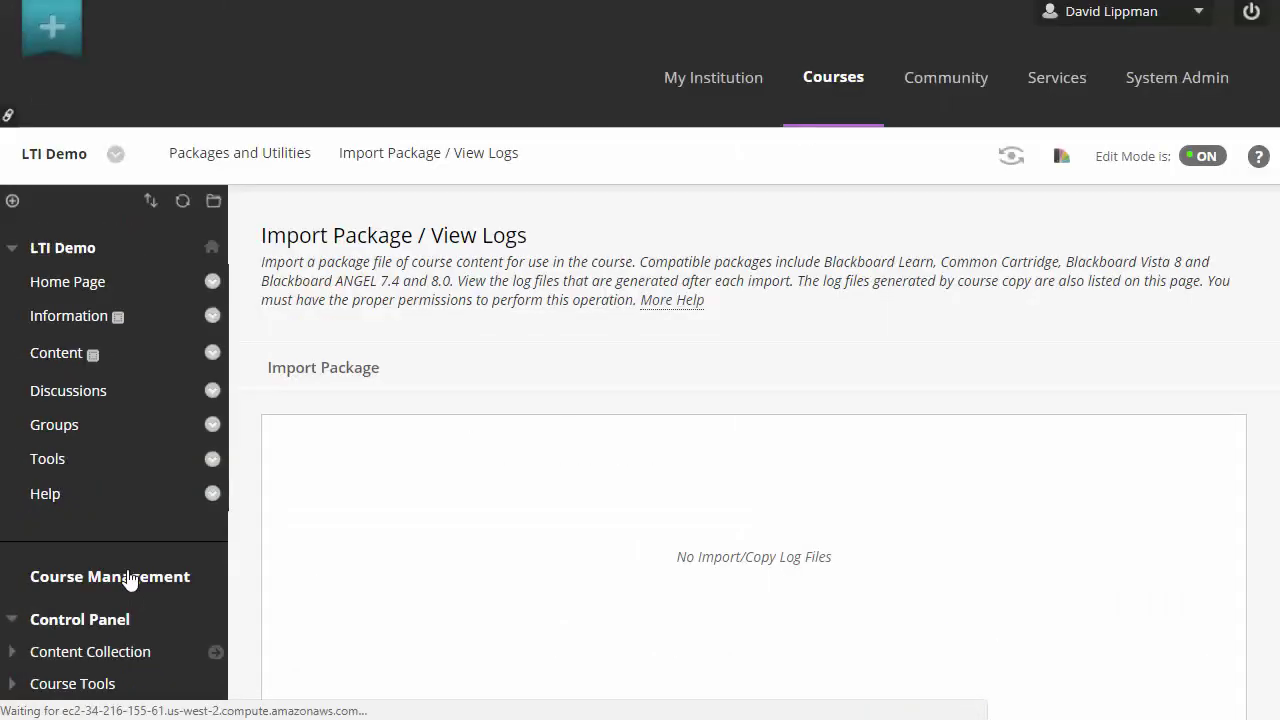
pyautogui.scroll(-4, 125, 548)
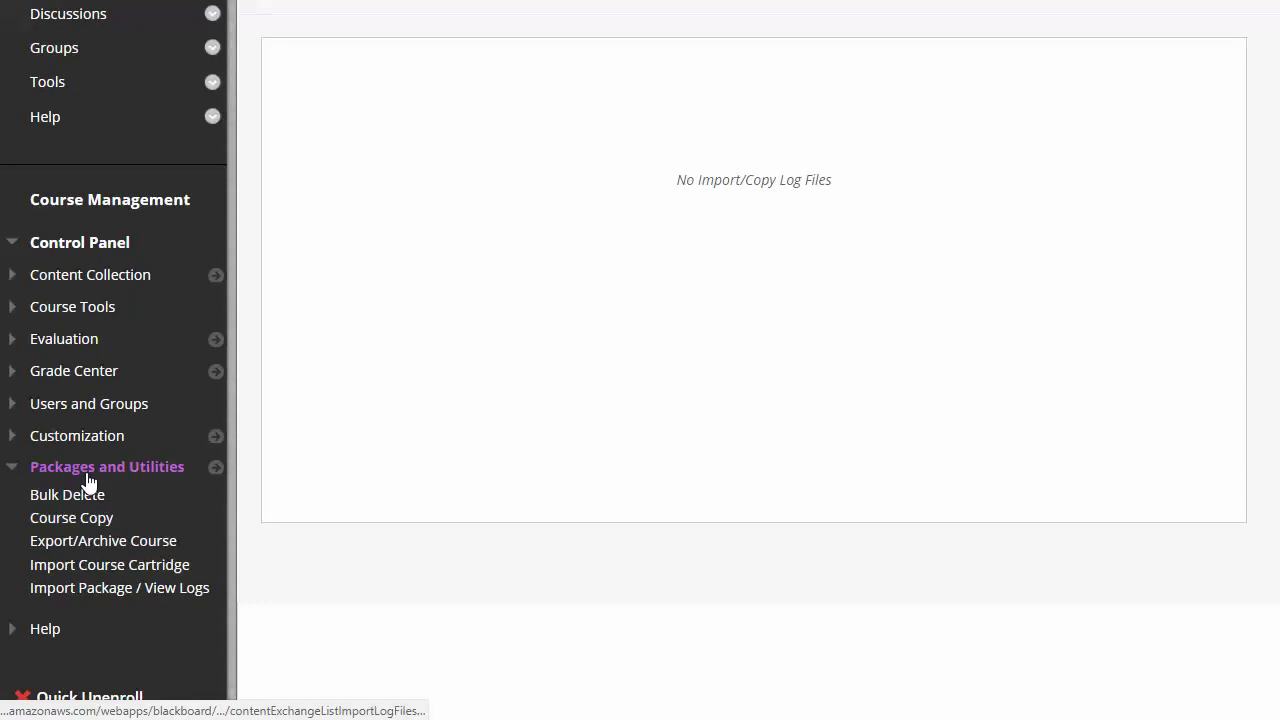
pyautogui.click(91, 587)
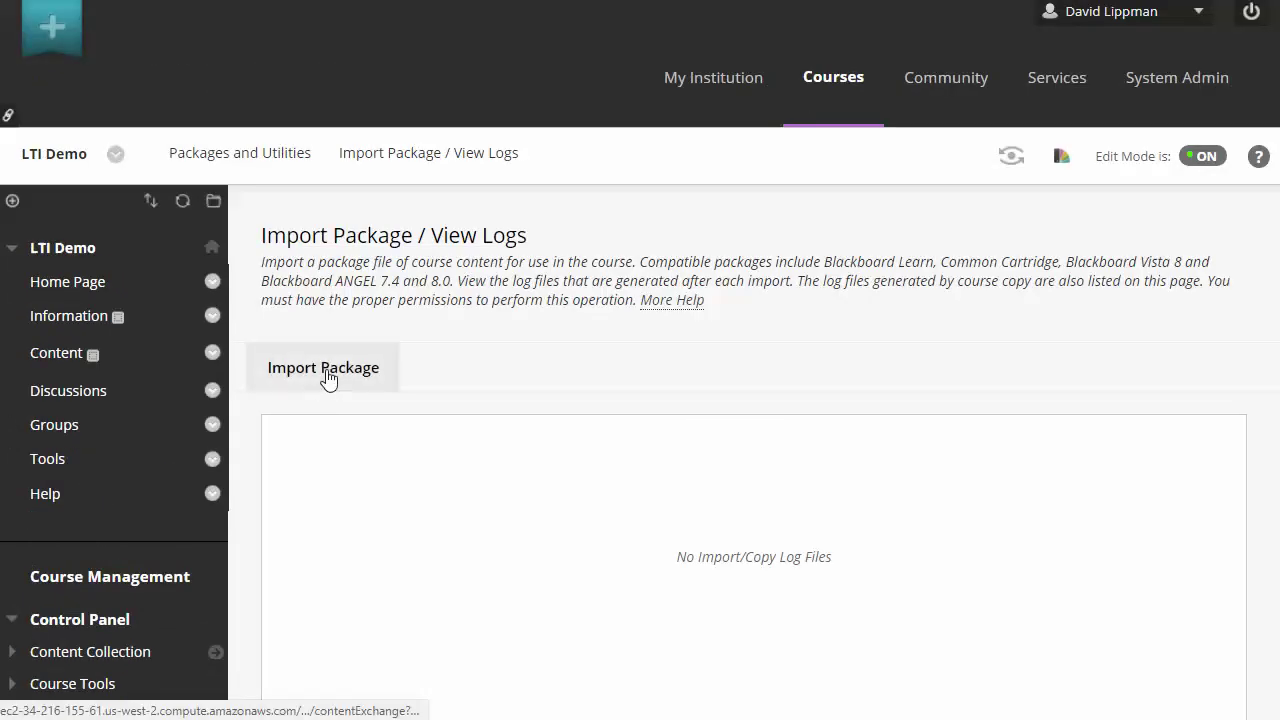
pyautogui.click(325, 369)
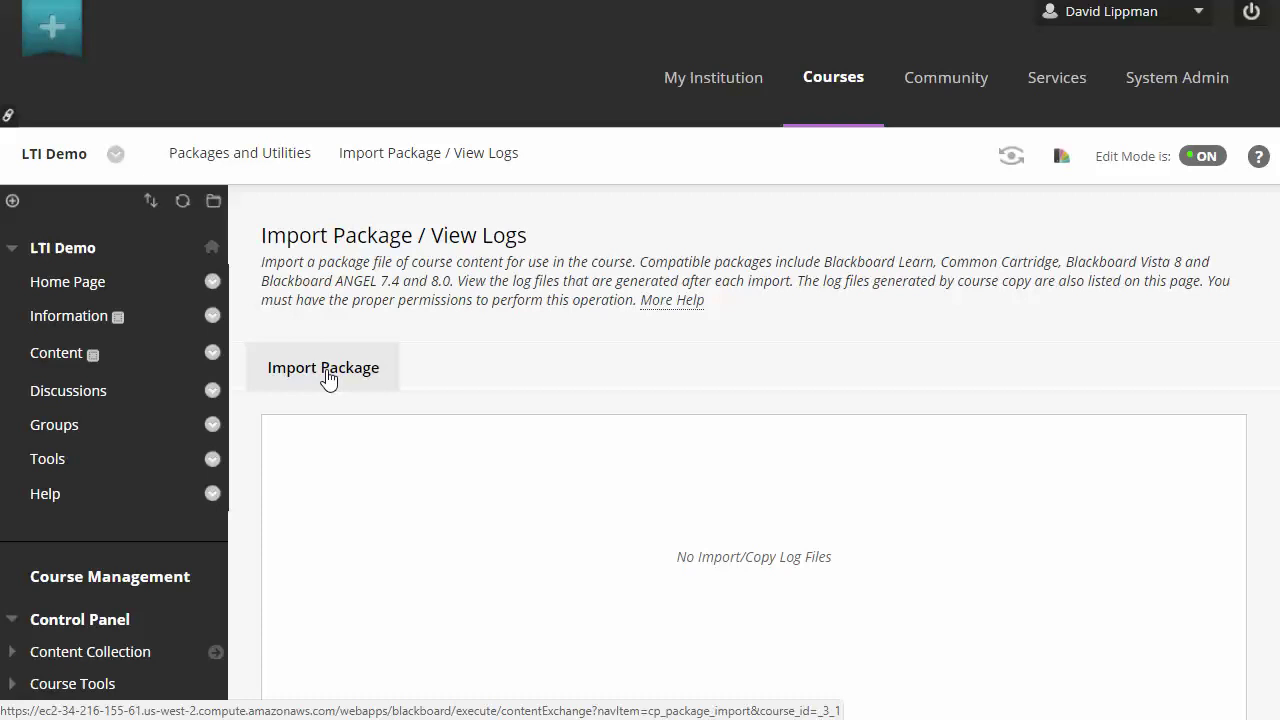
pyautogui.click(327, 378)
pyautogui.click(357, 377)
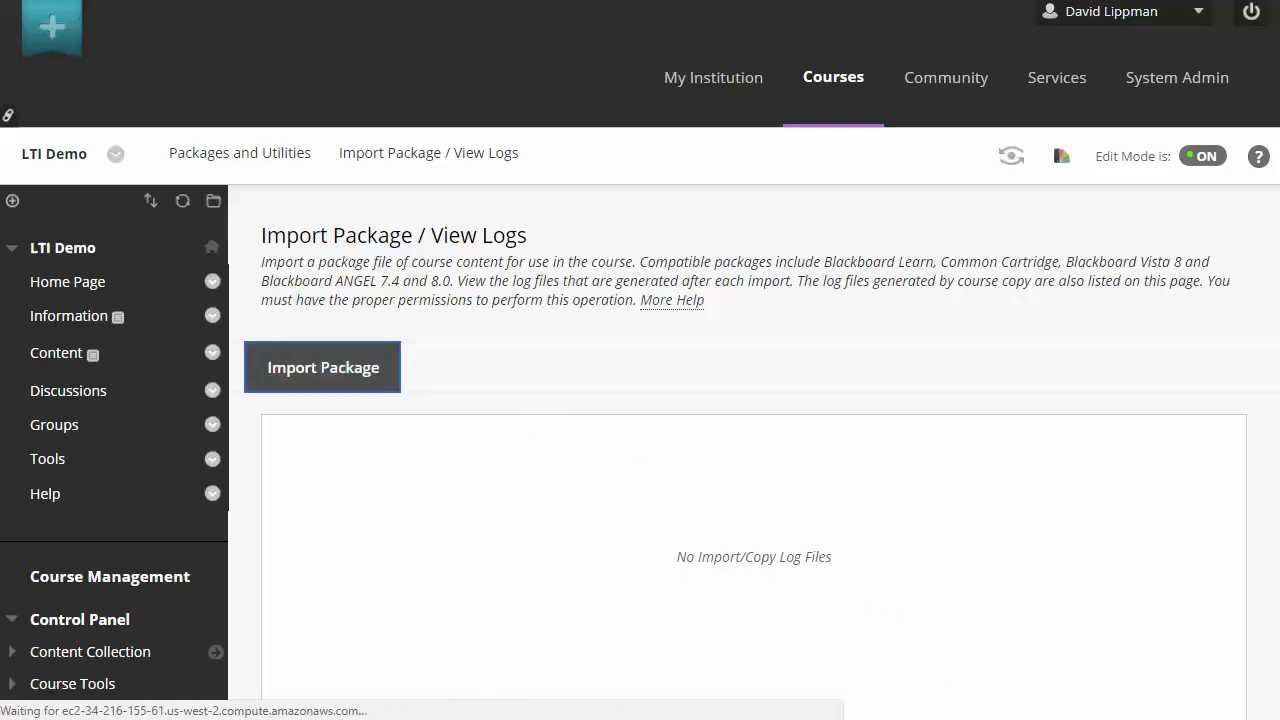
# Import BBEXPORT38773.zip into LTI1 with all course materials selected.
pyautogui.scroll(3, 529, 266)
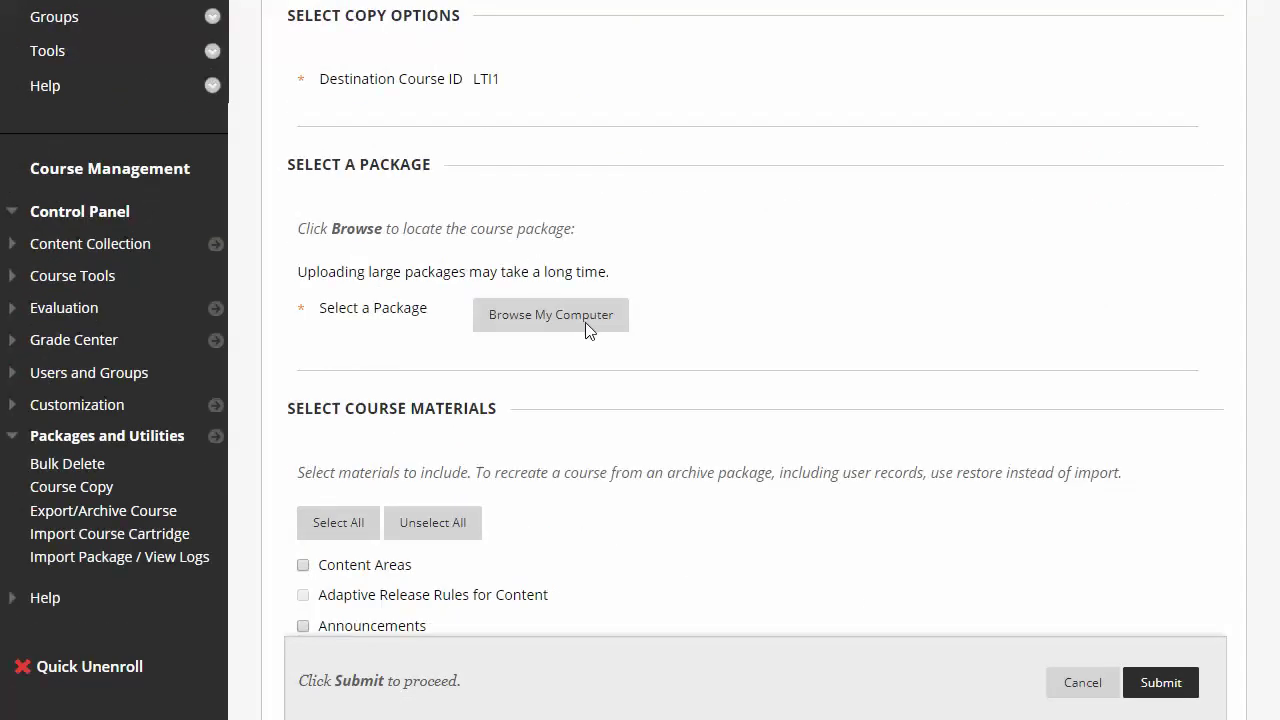
pyautogui.click(572, 316)
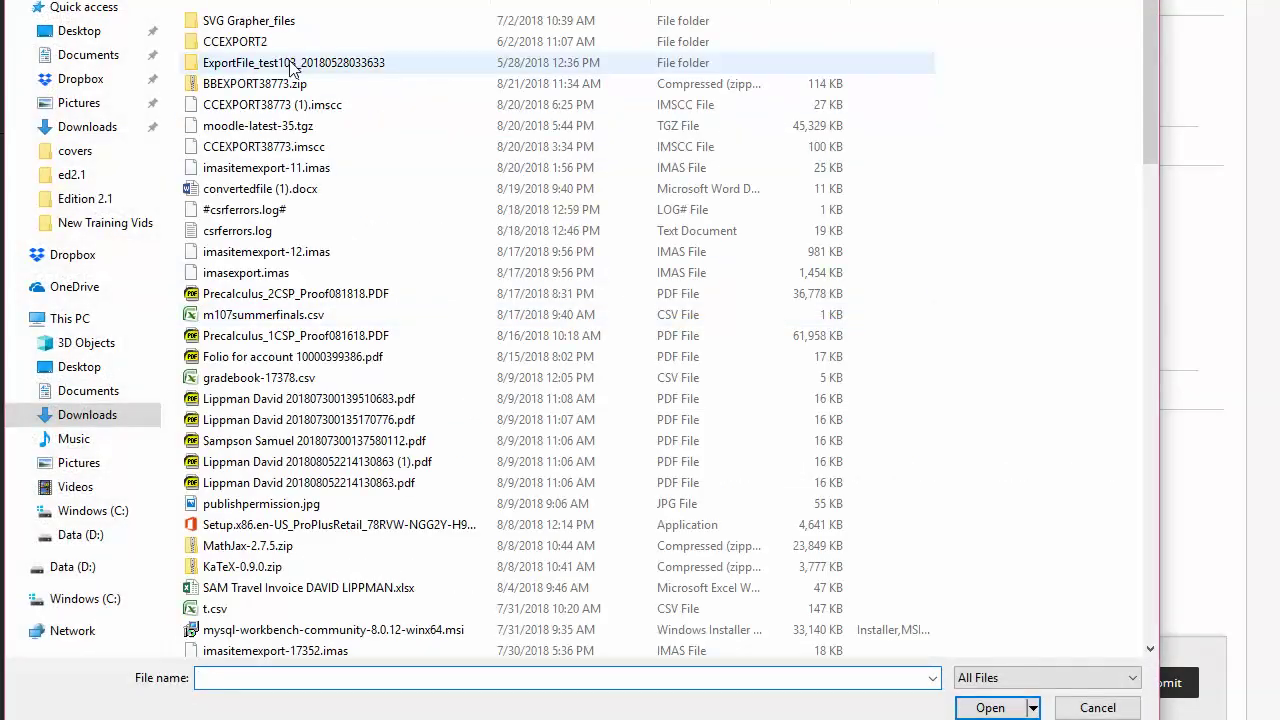
pyautogui.doubleClick(270, 84)
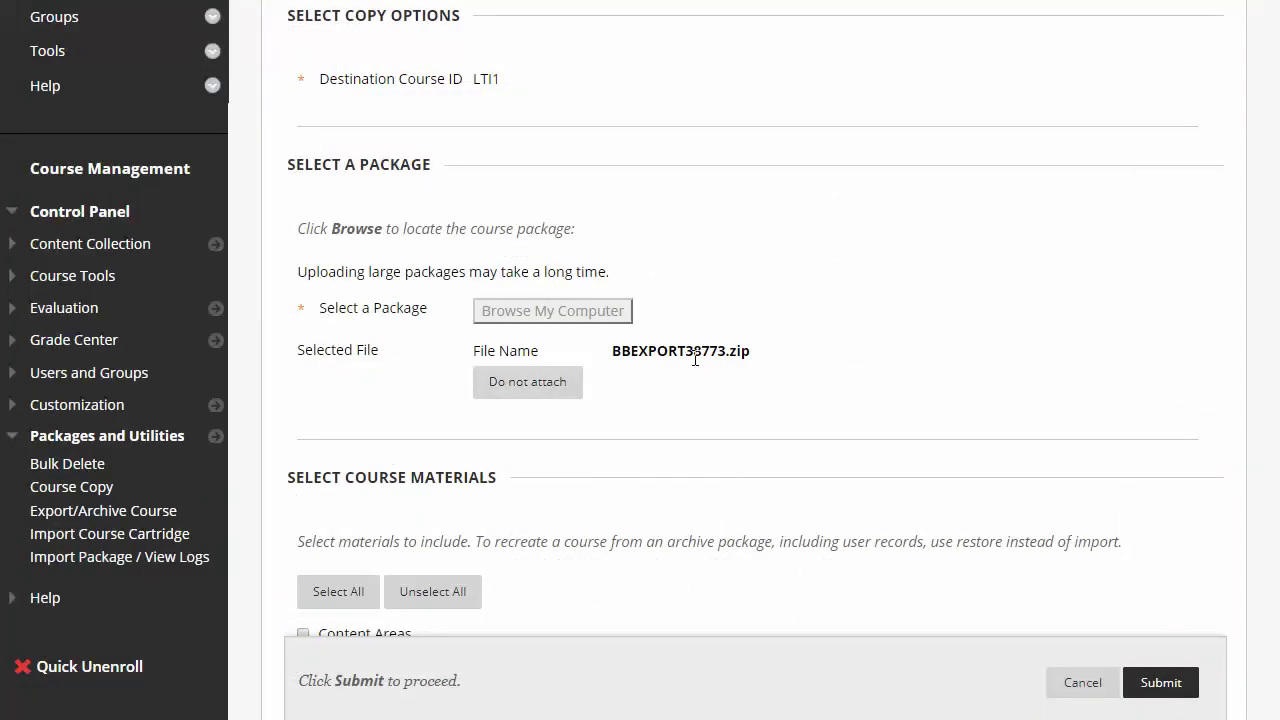
pyautogui.scroll(-4, 694, 360)
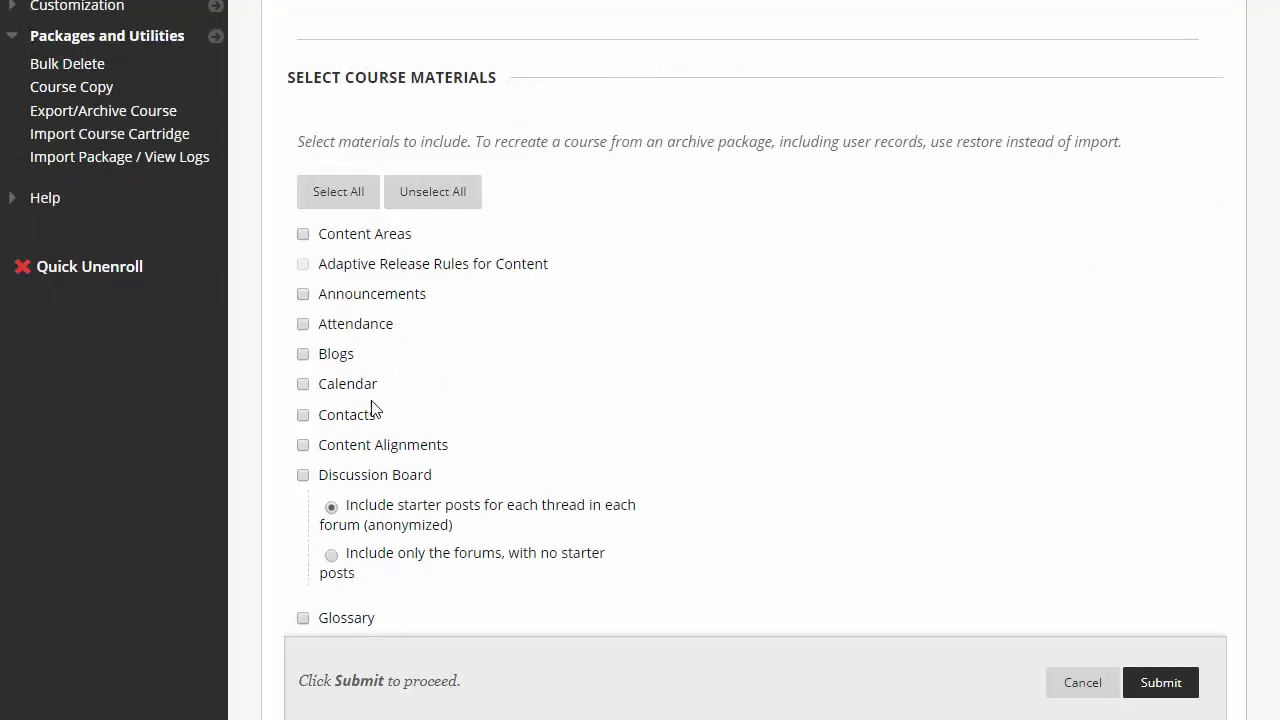
pyautogui.click(323, 199)
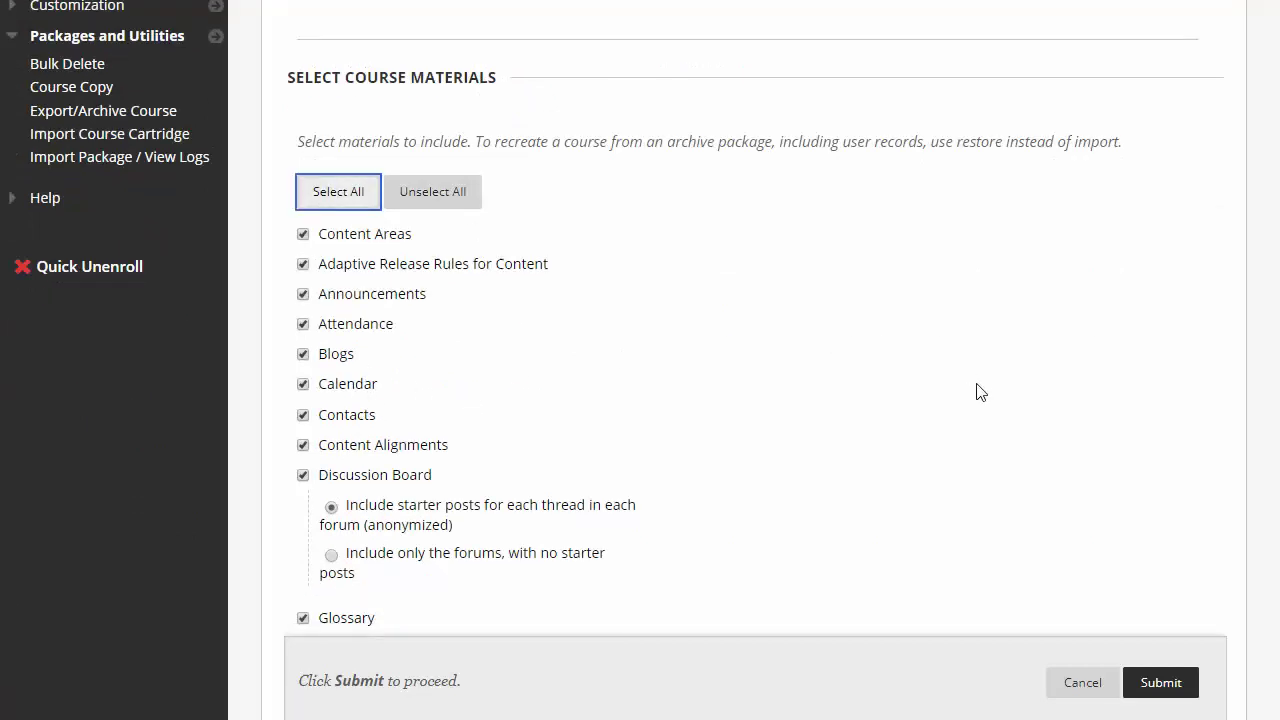
pyautogui.scroll(-6, 974, 389)
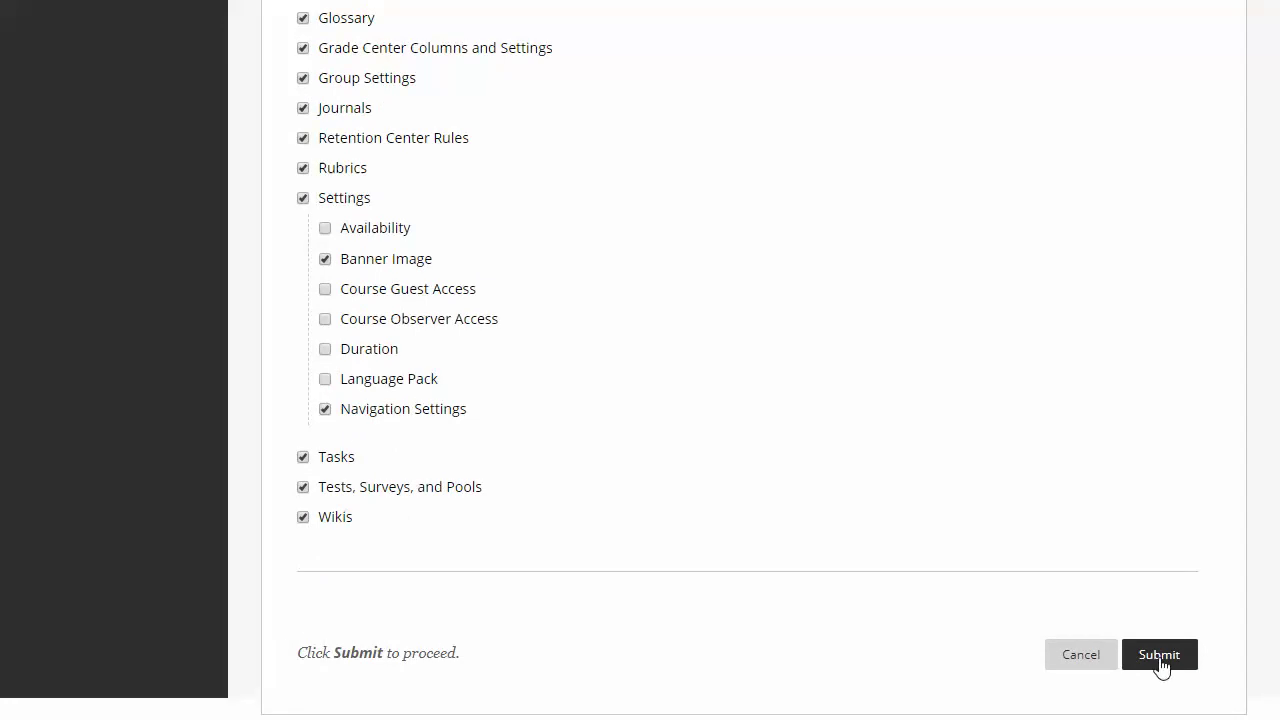
pyautogui.click(1160, 655)
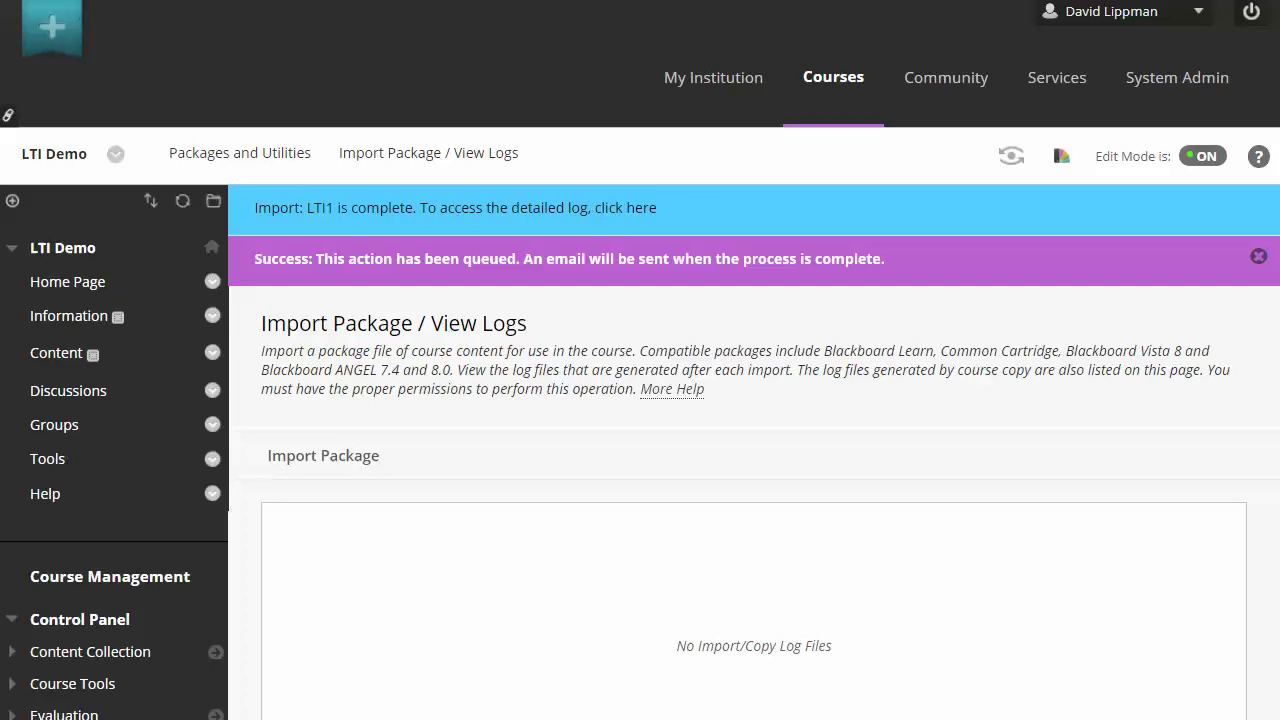
# Confirm the detailed ImportFile log shows 0 errors and warnings, then go to Precalculus 1 for LTI.
pyautogui.click(654, 212)
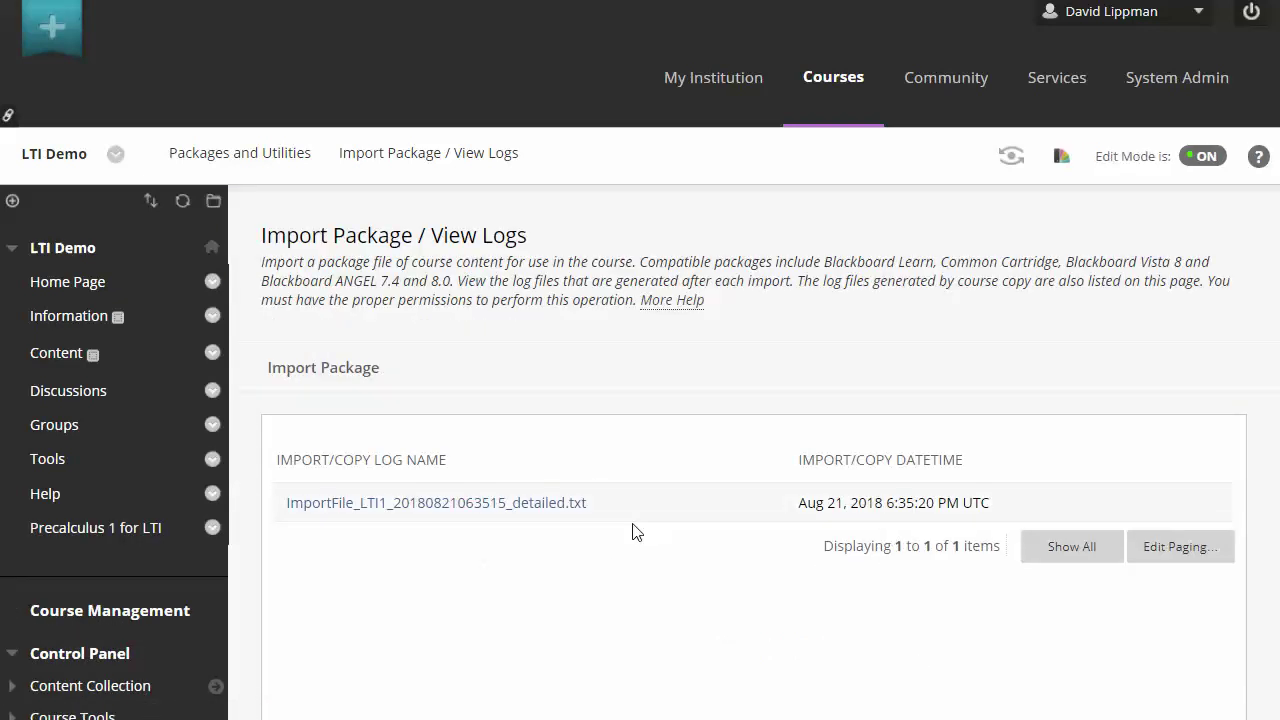
pyautogui.scroll(-1, 530, 525)
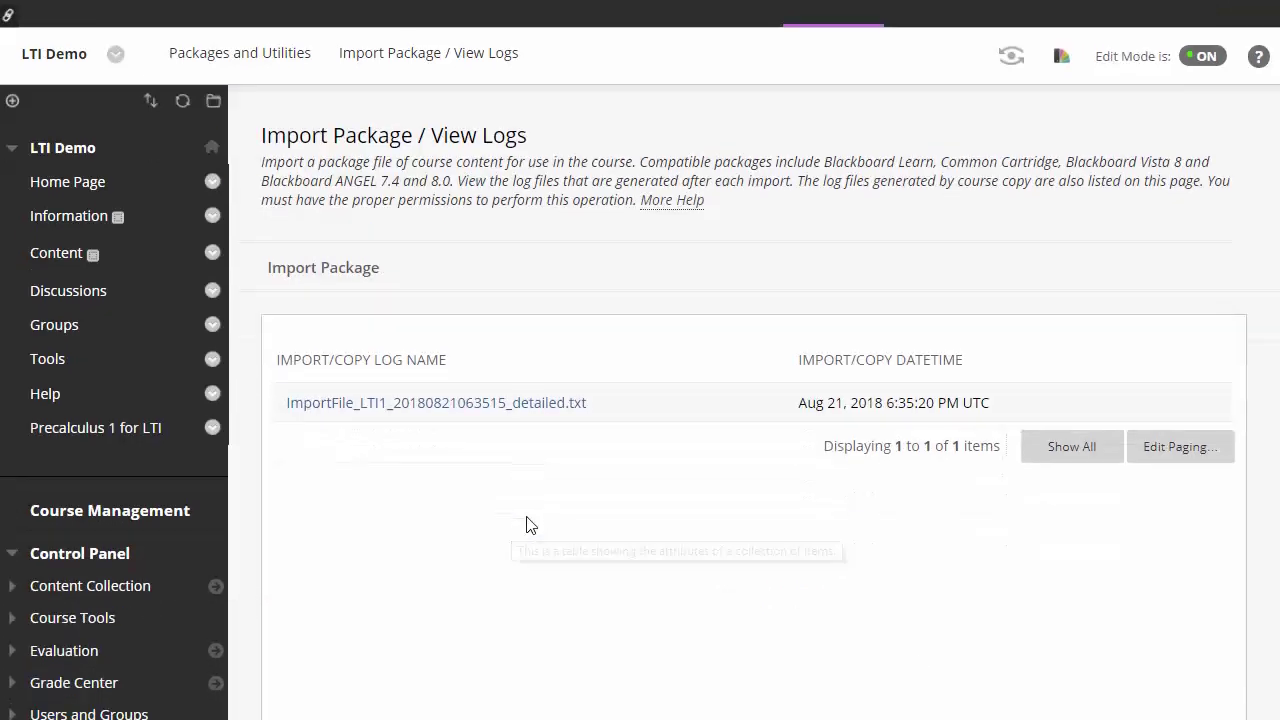
pyautogui.click(487, 408)
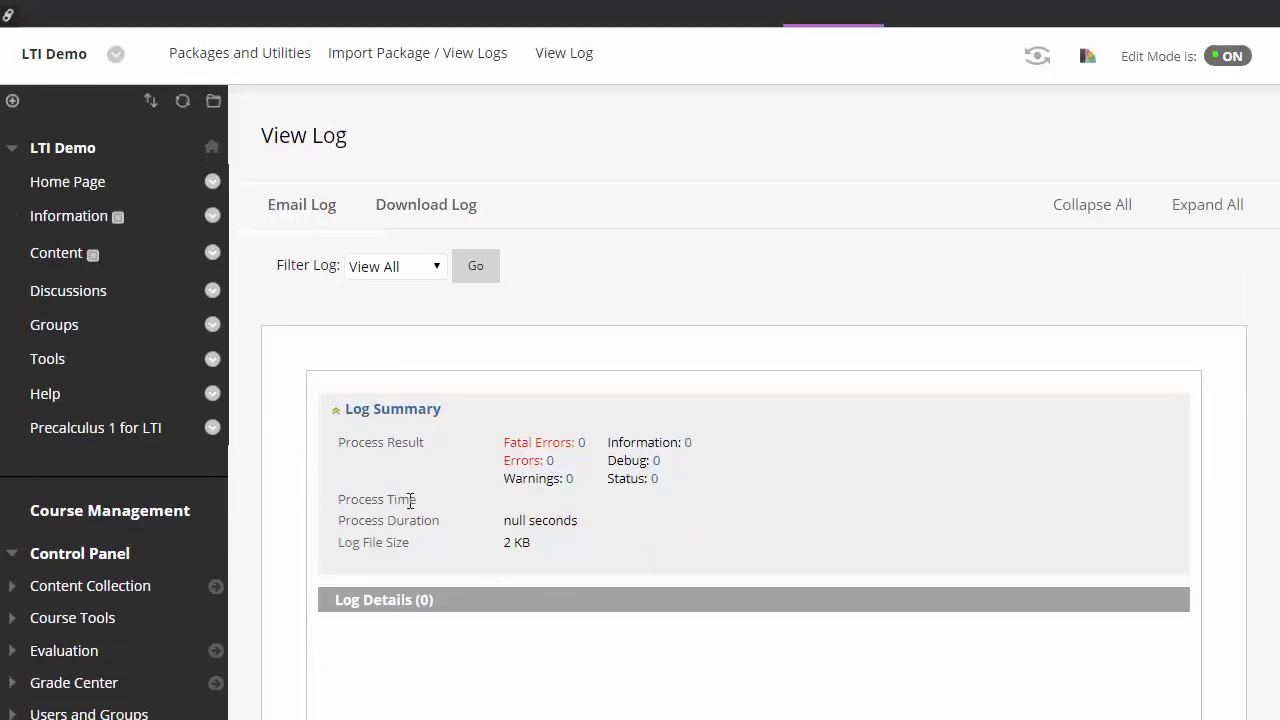
pyautogui.click(120, 437)
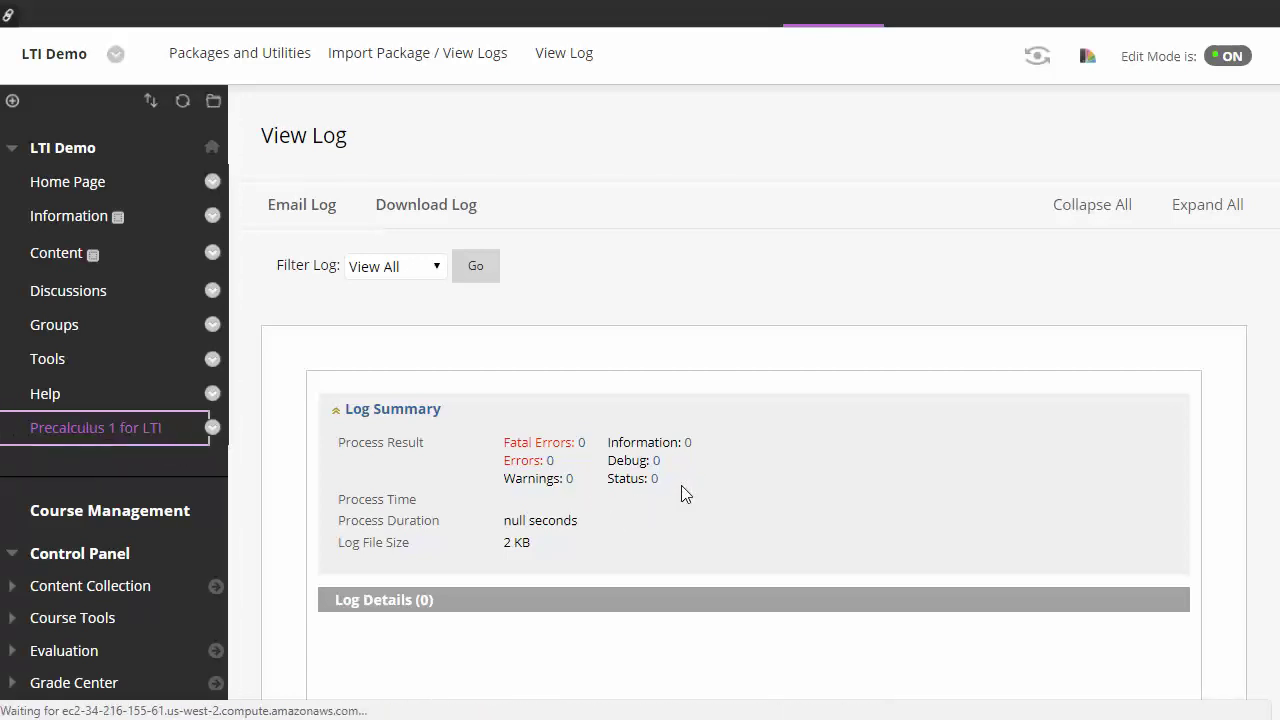
pyautogui.scroll(-1, 694, 449)
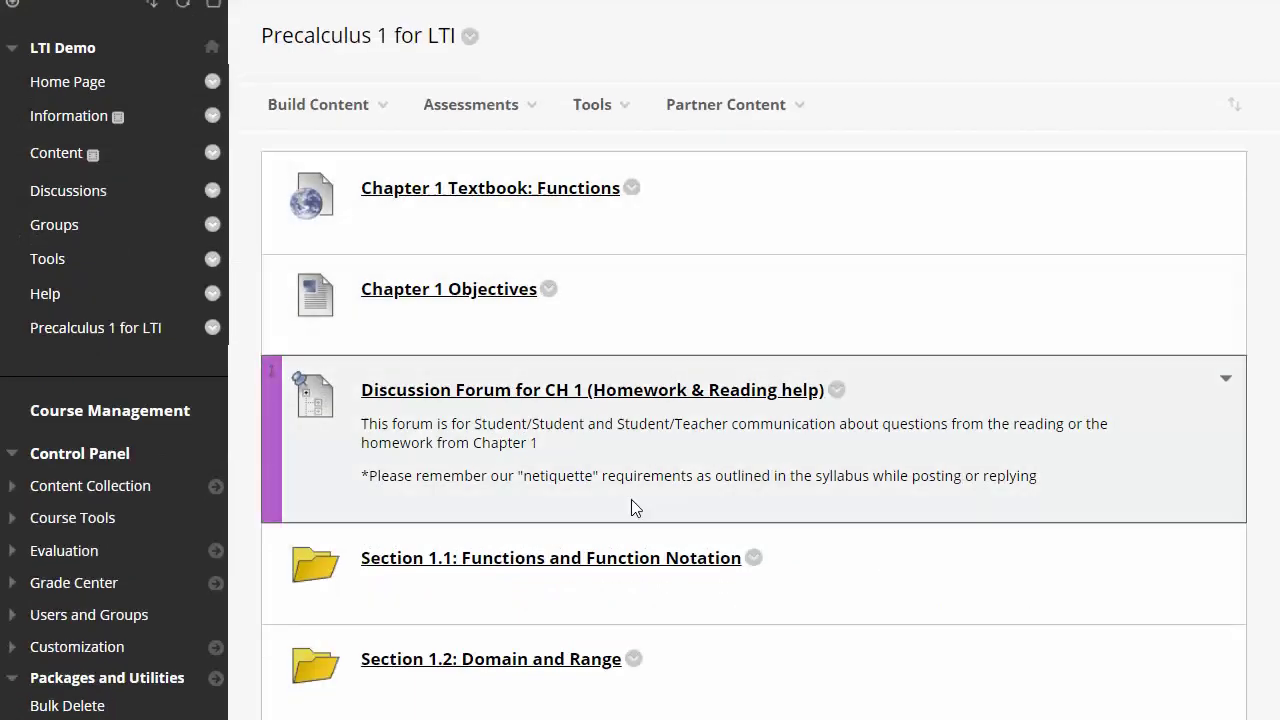
pyautogui.scroll(-2, 631, 499)
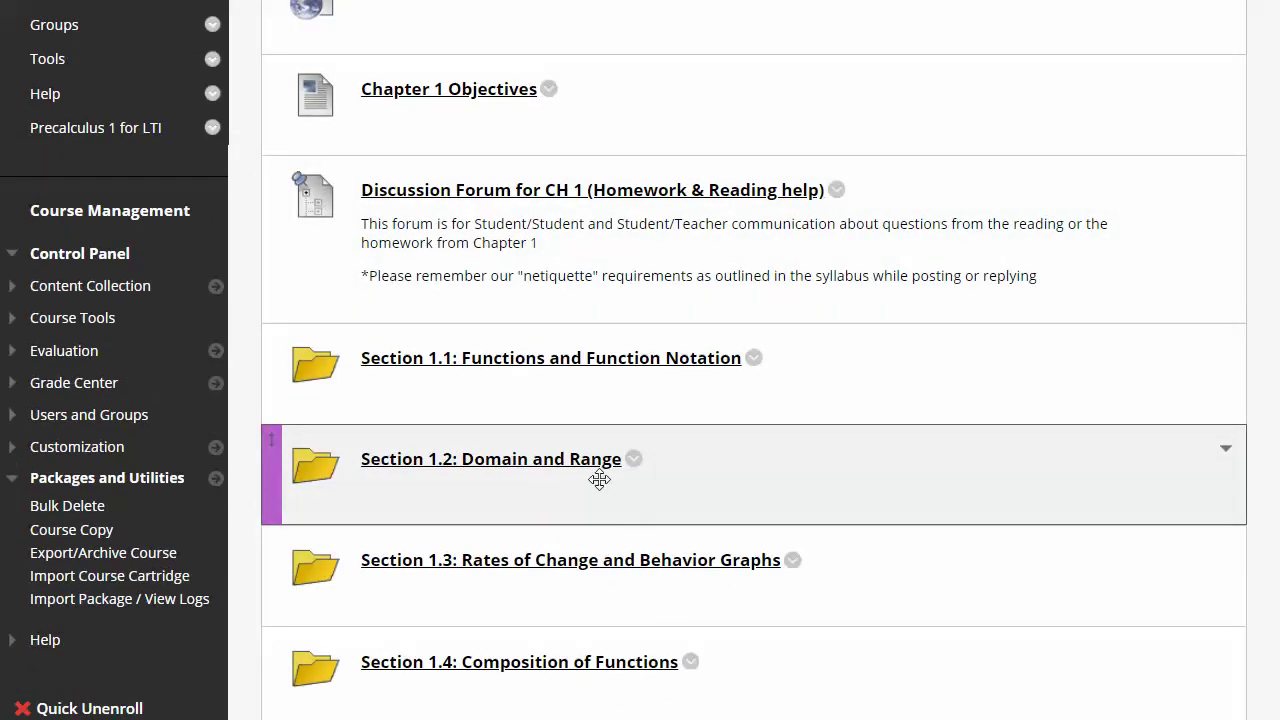
pyautogui.scroll(2, 599, 480)
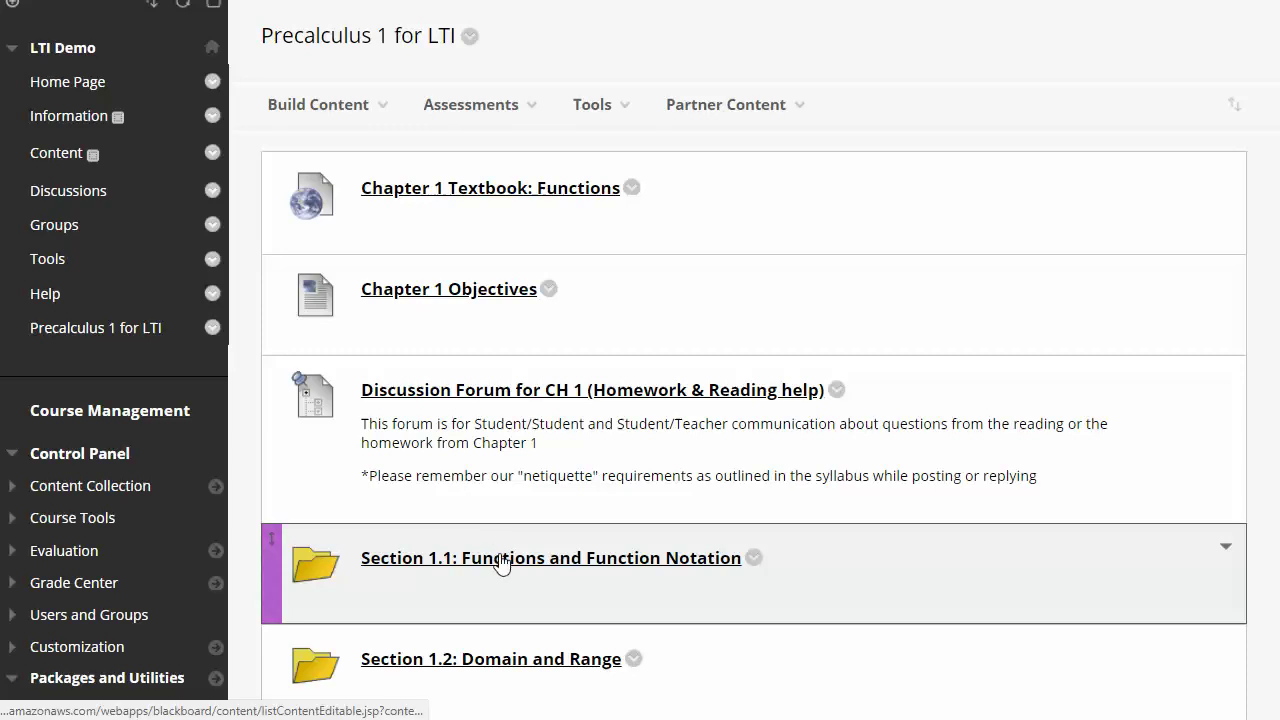
pyautogui.click(501, 563)
pyautogui.scroll(-5, 458, 520)
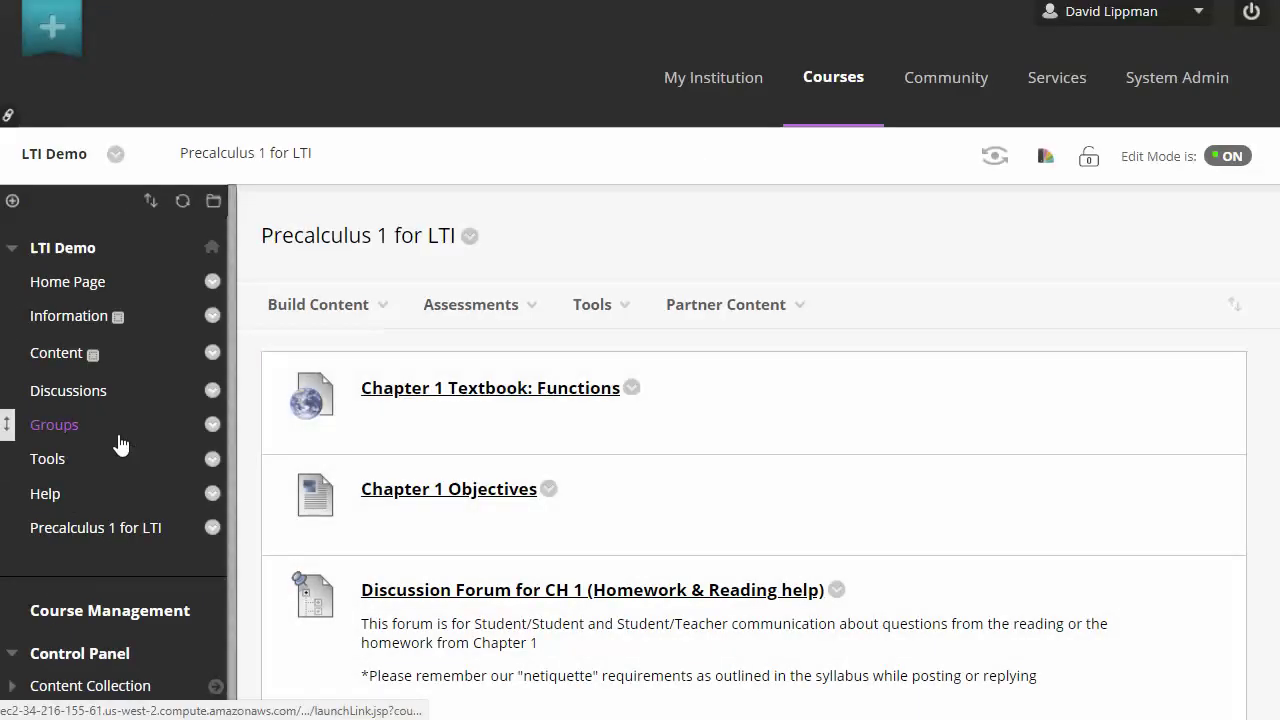
# Tick Available for LTI under Customization > Tool Availability and submit the change.
pyautogui.scroll(-5, 110, 405)
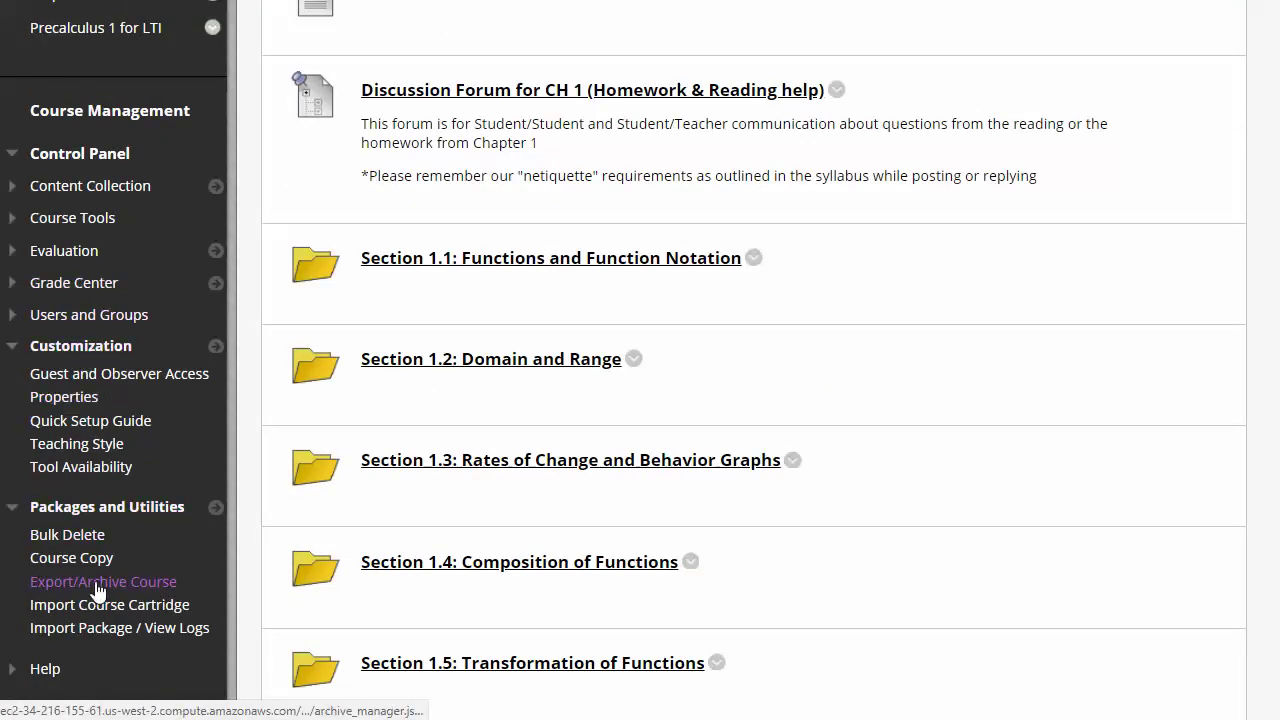
pyautogui.click(98, 470)
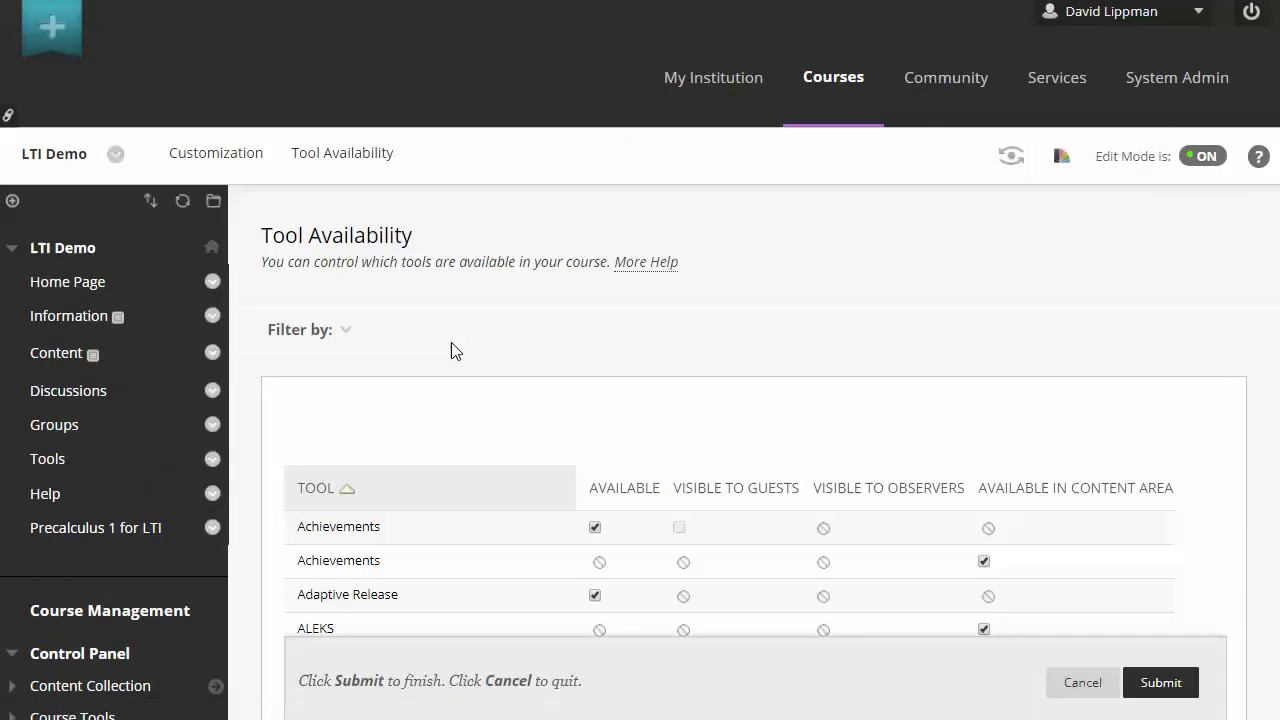
pyautogui.click(343, 332)
pyautogui.click(523, 343)
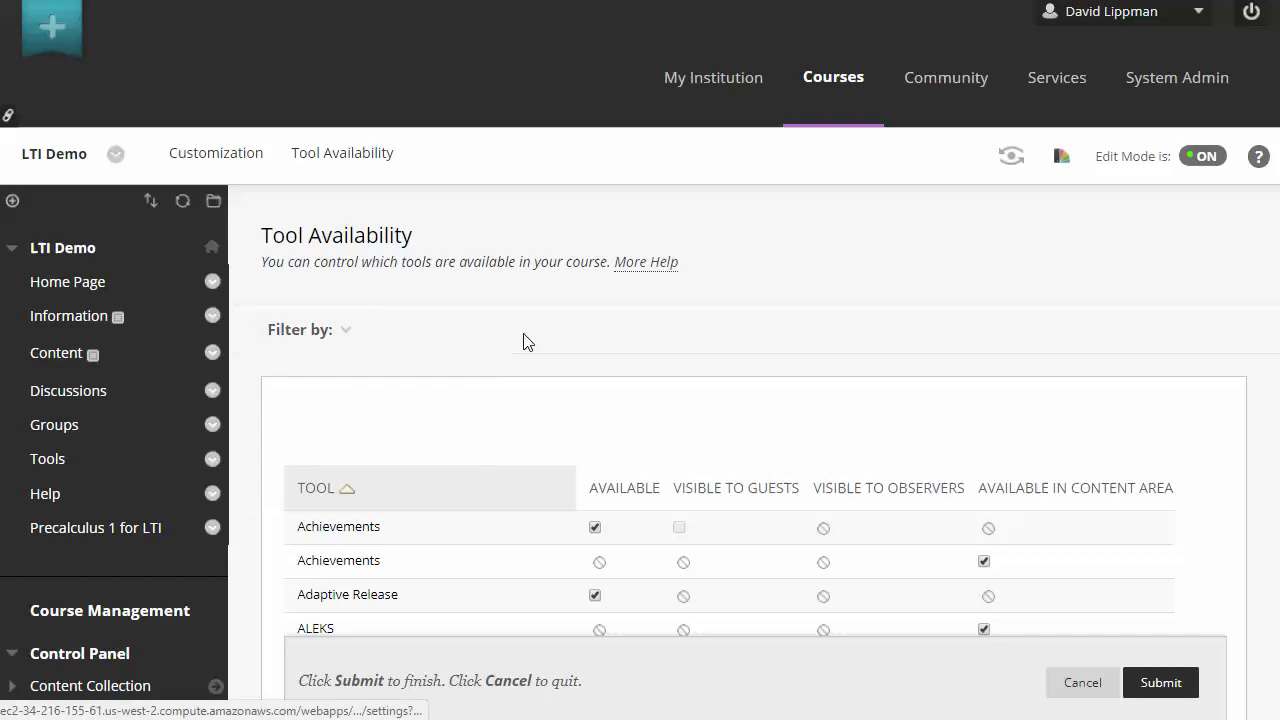
pyautogui.scroll(-15, 524, 342)
pyautogui.scroll(-10, 524, 340)
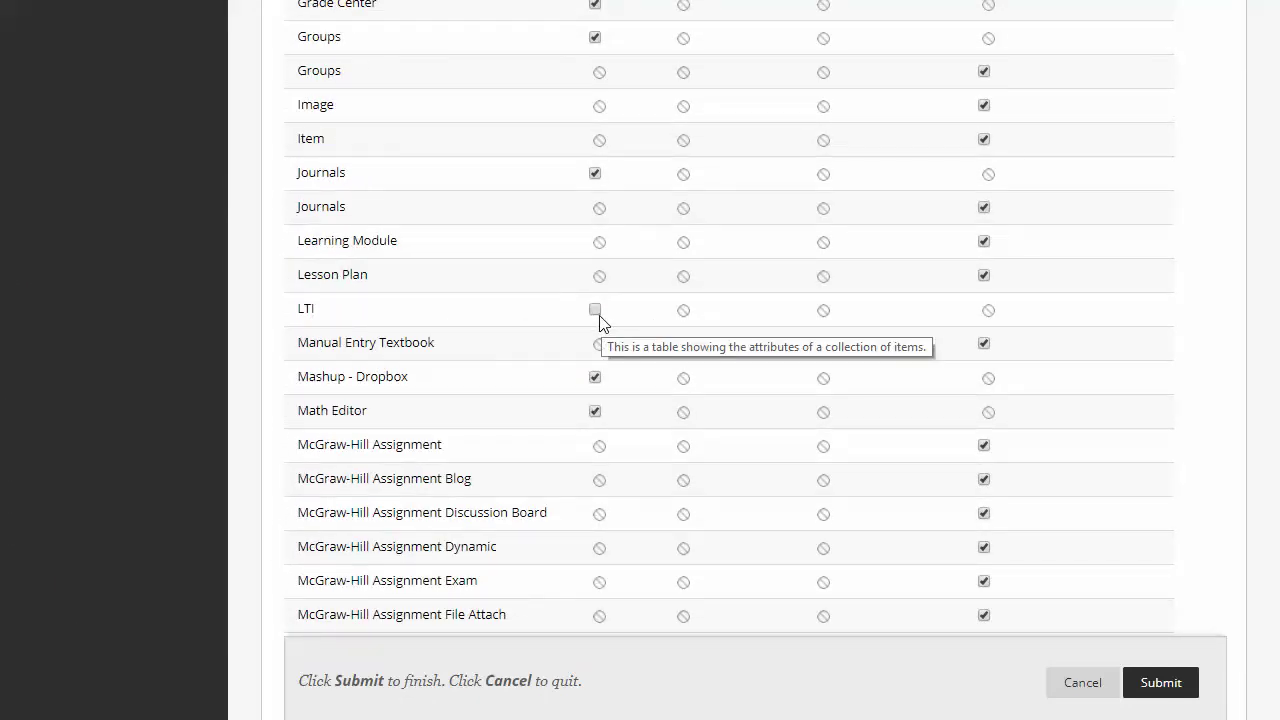
pyautogui.click(596, 312)
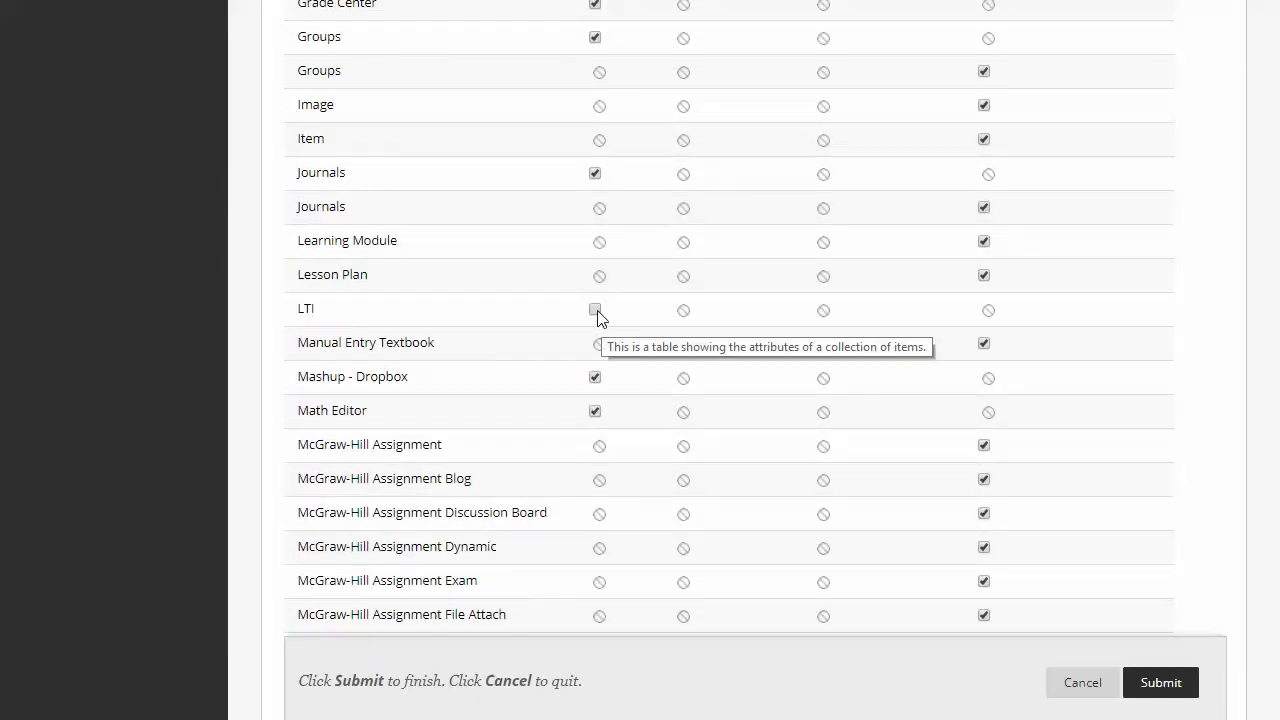
pyautogui.click(1181, 688)
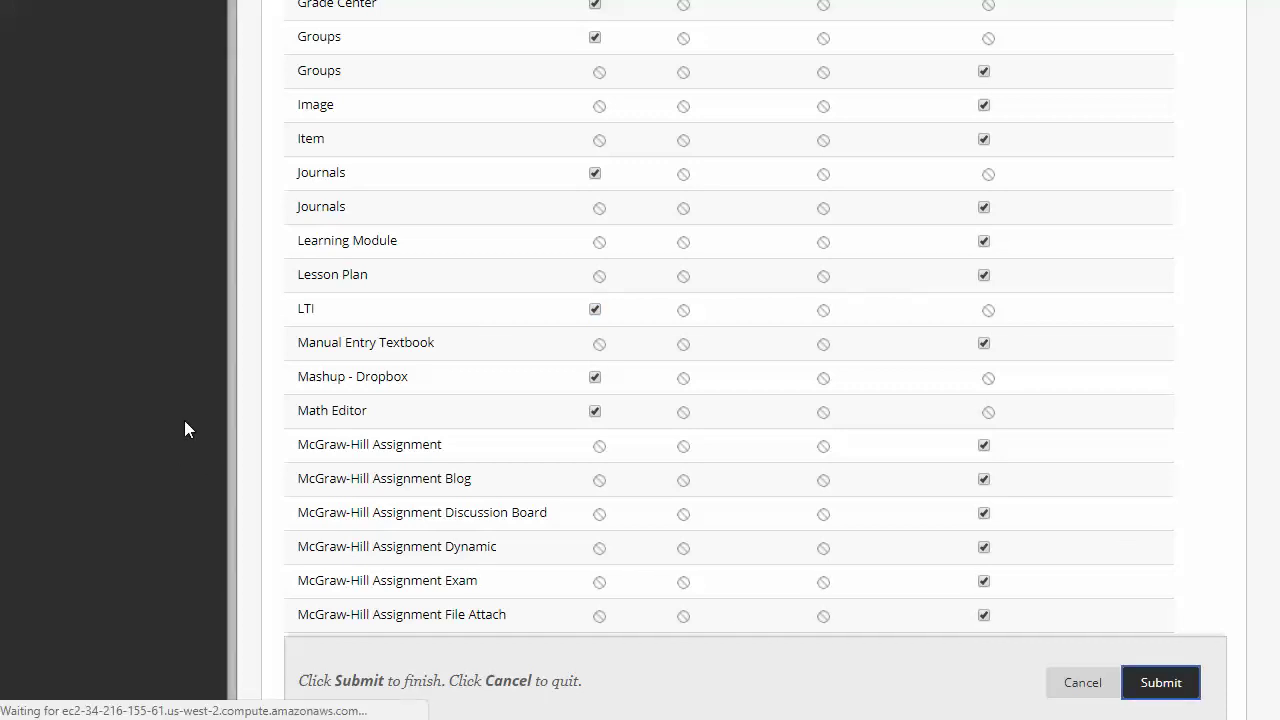
pyautogui.scroll(-6, 97, 424)
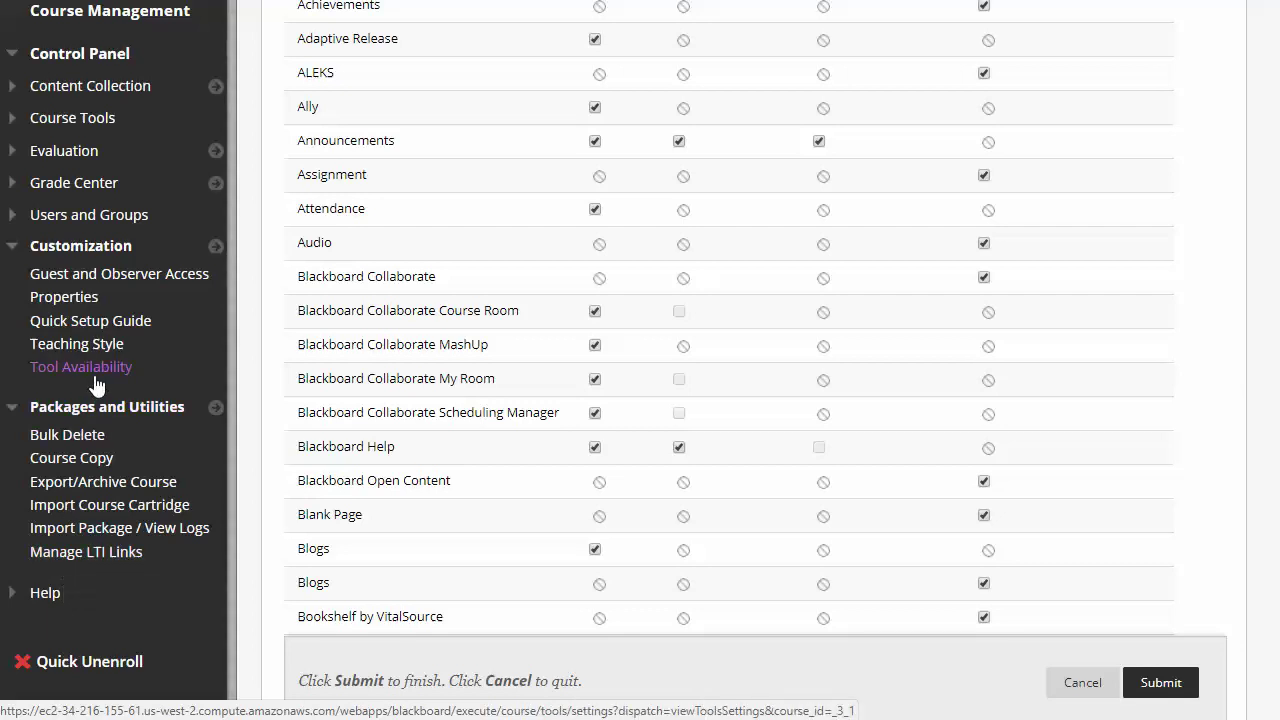
# List the course's seven broken myopenmath.com LTI links and open Chapter 1 Review Problems' options menu.
pyautogui.click(95, 556)
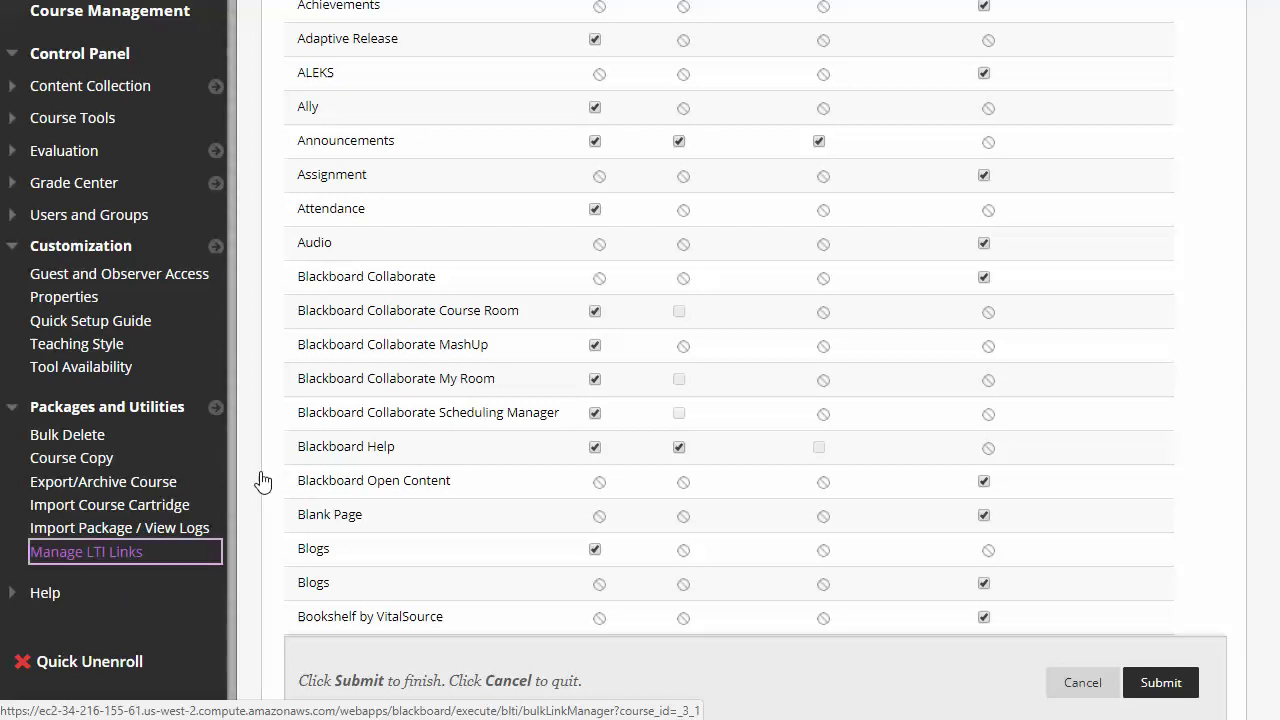
pyautogui.scroll(-2, 512, 350)
pyautogui.scroll(-2, 511, 350)
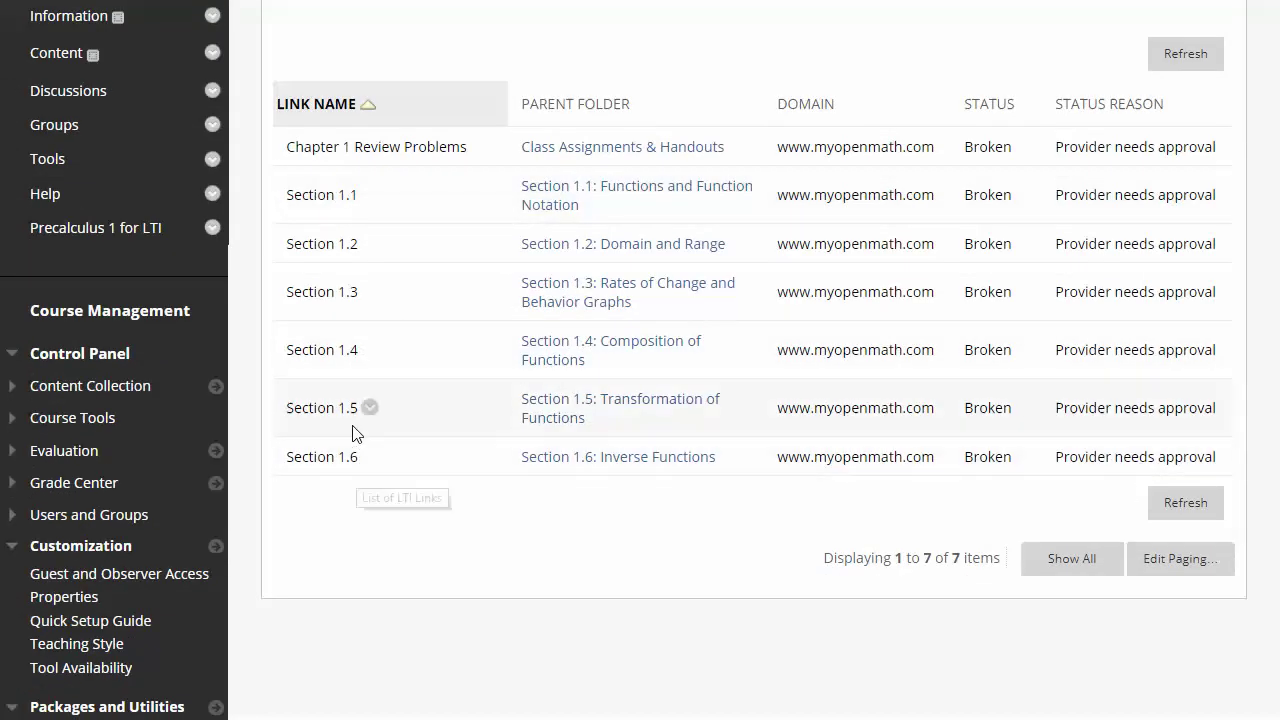
pyautogui.scroll(1, 350, 370)
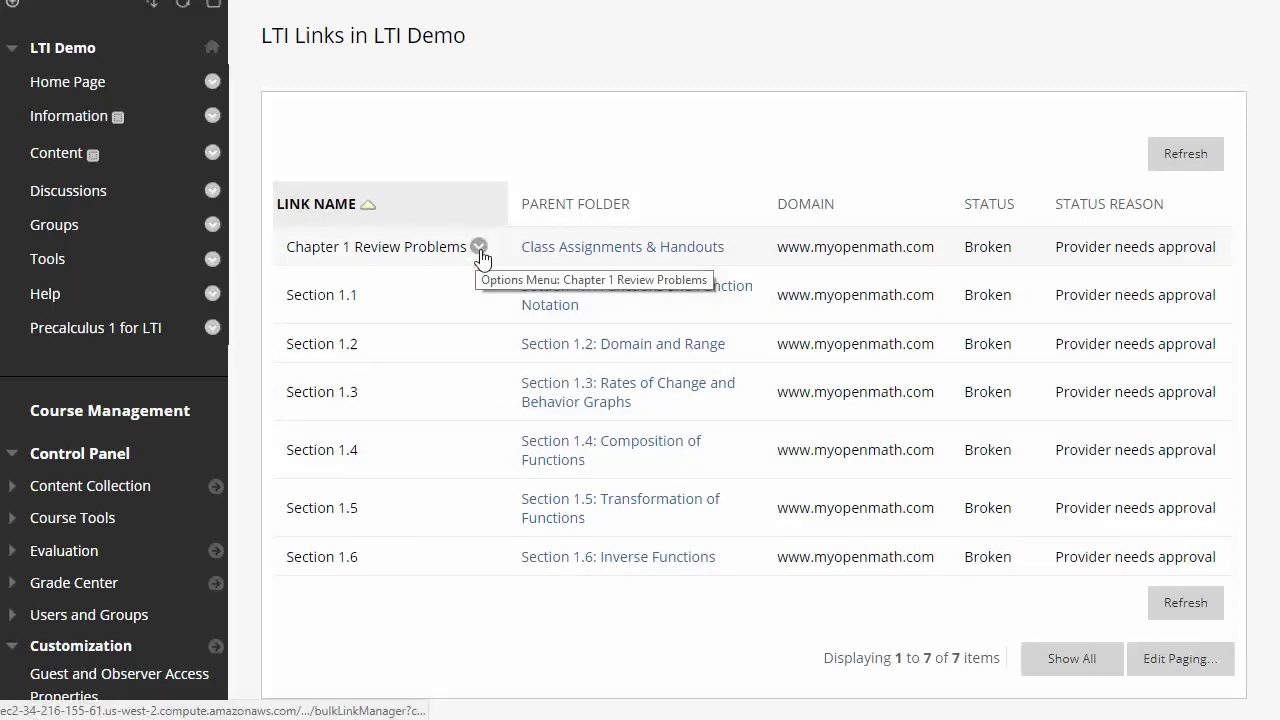
pyautogui.click(478, 247)
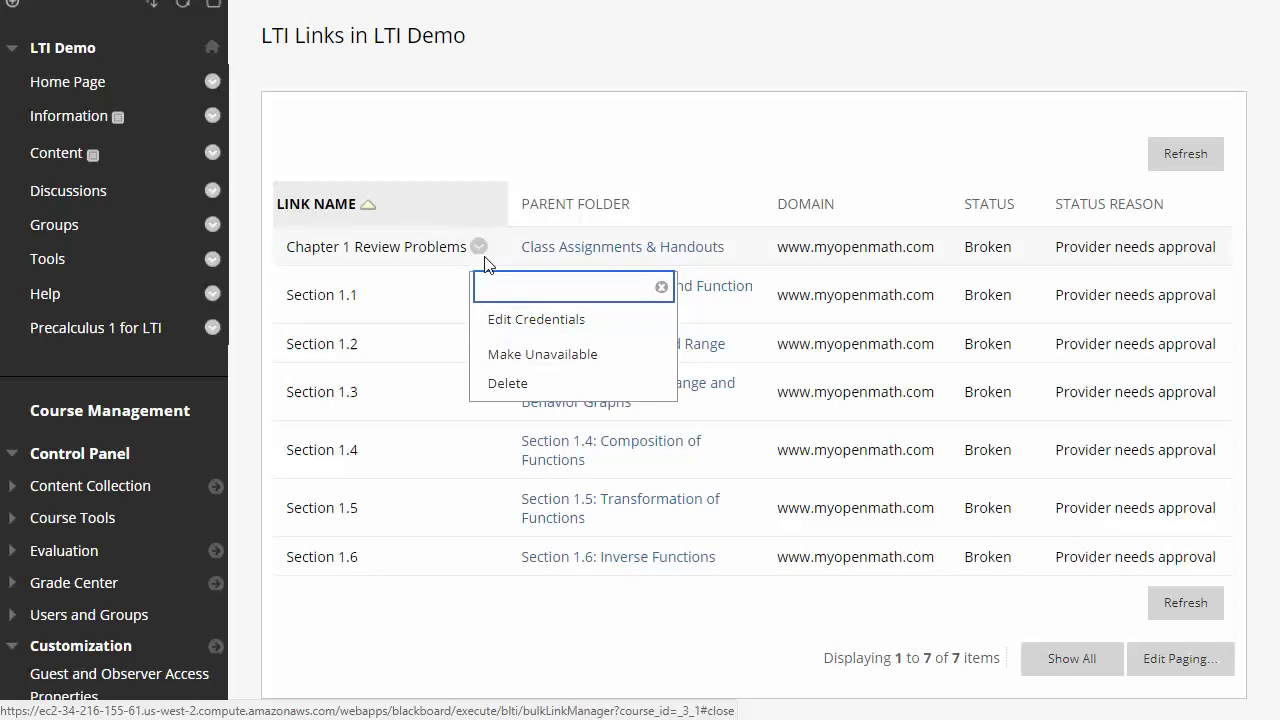
# Open Edit Credentials for the Chapter 1 Review Problems LTI link.
pyautogui.click(487, 319)
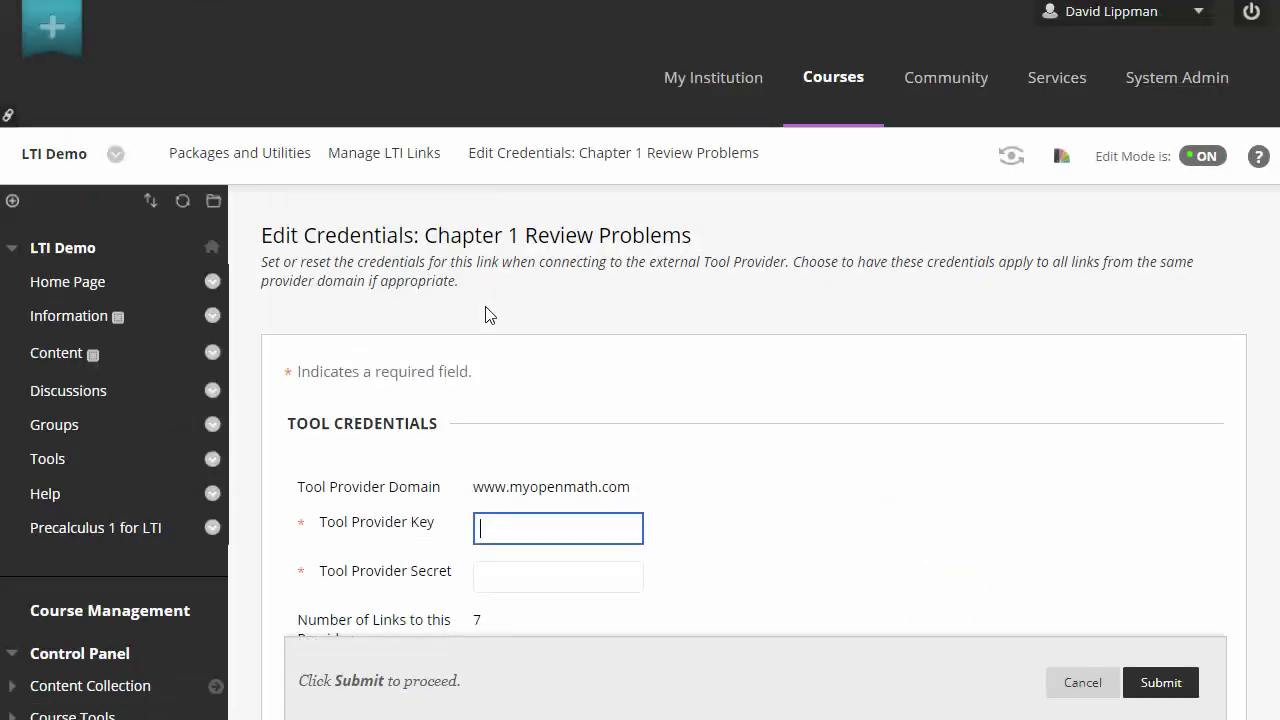
pyautogui.scroll(-2, 487, 315)
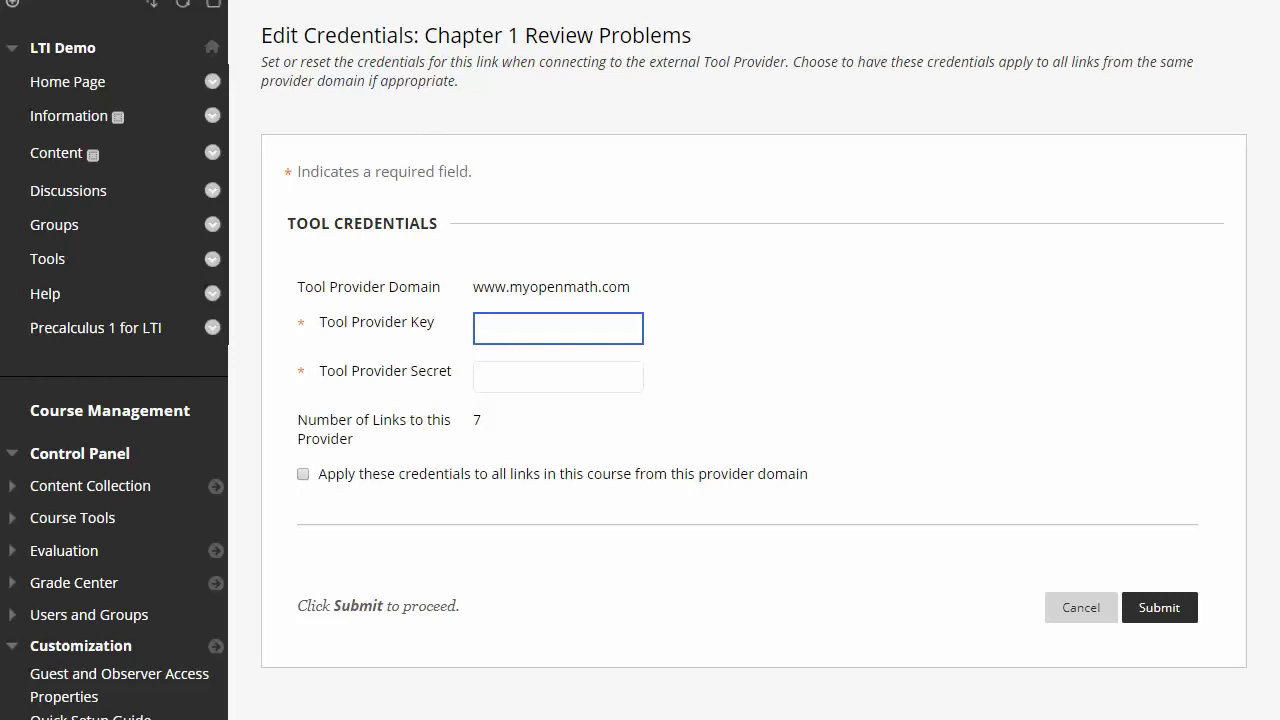
# Copy the course-level LTI key from MyOpenMath's Export For Another LMS page.
pyautogui.hotkey('alt', 'Tab')
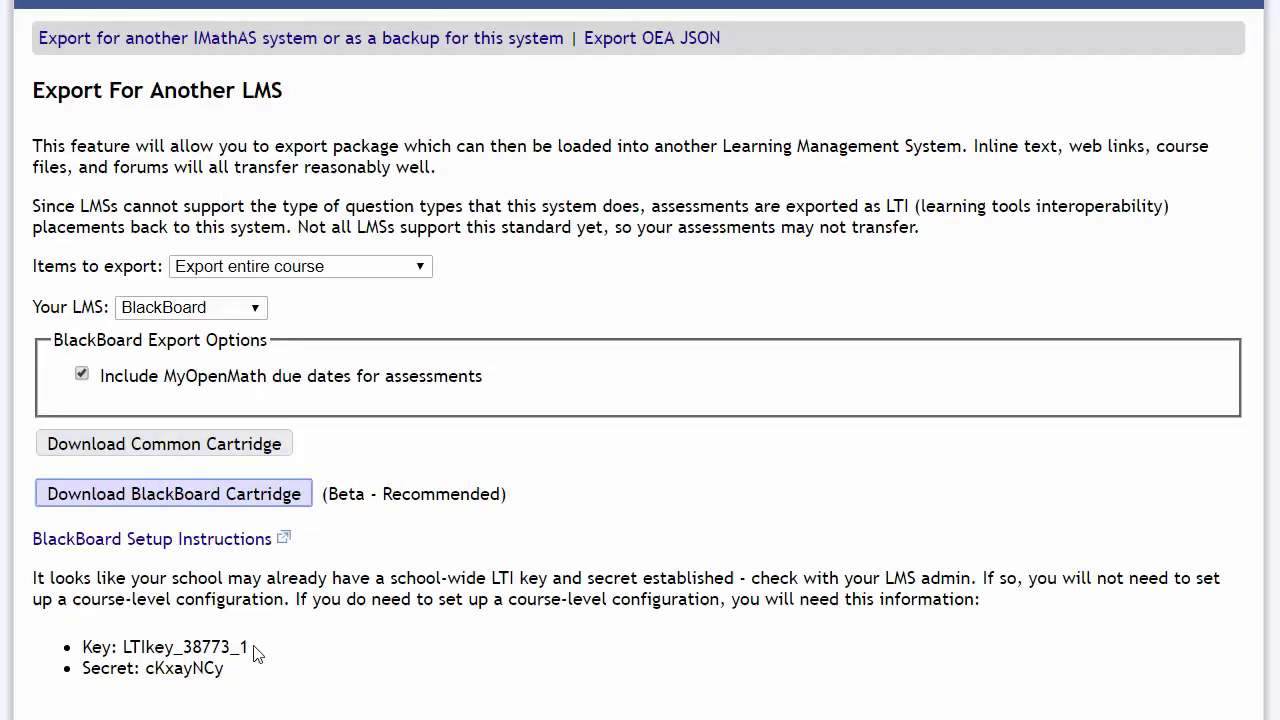
pyautogui.moveTo(250, 648); pyautogui.dragTo(123, 647)
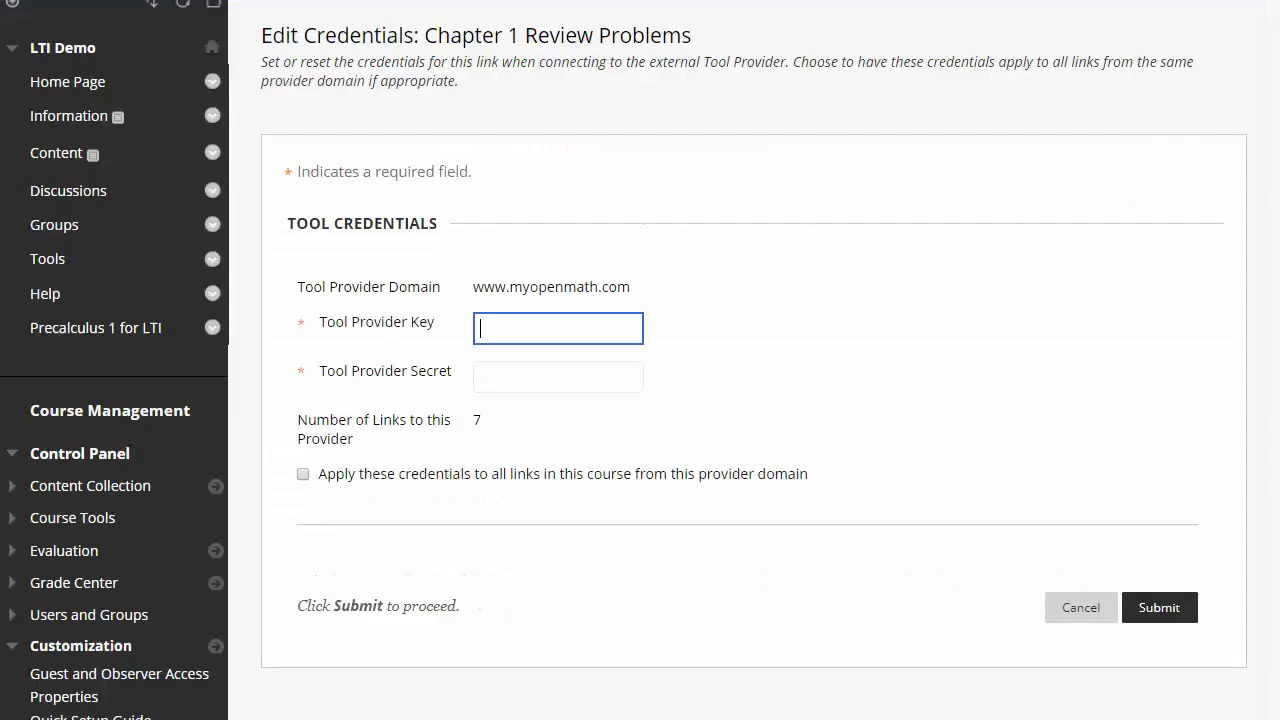
# Paste the MyOpenMath key and secret, apply them to all links from that domain, and submit.
pyautogui.write('LTIkey_38773_1')
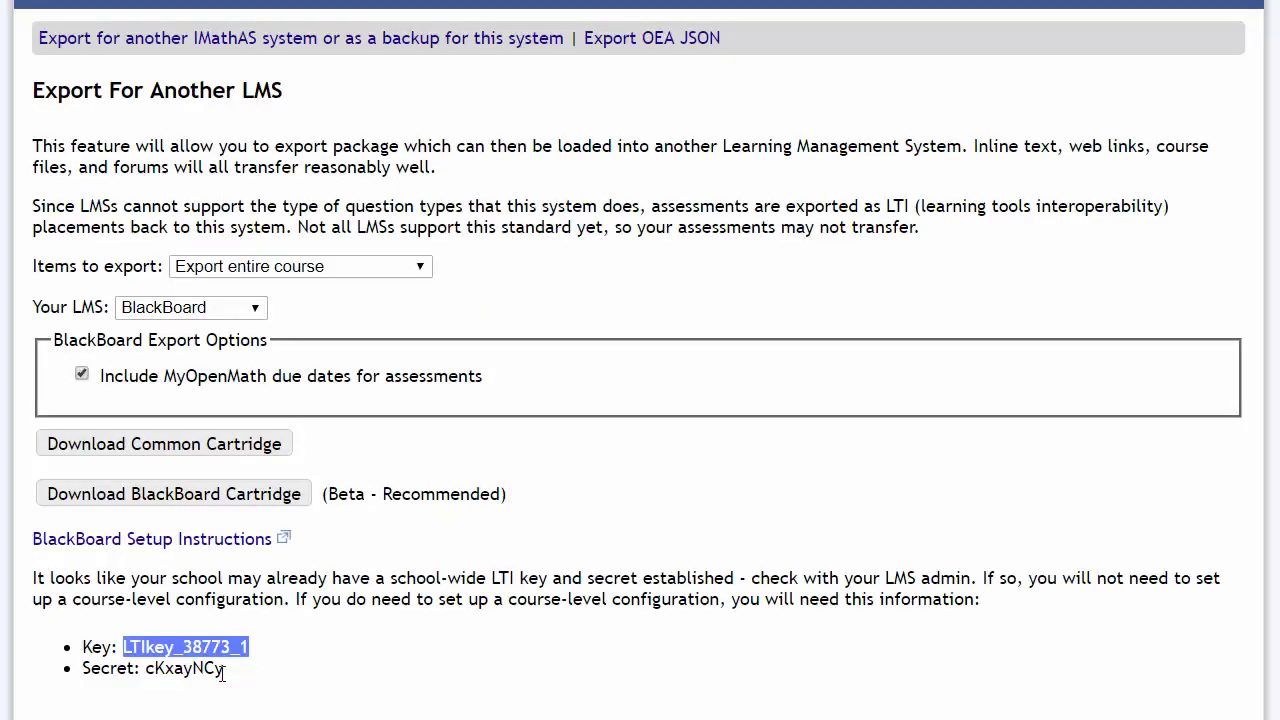
pyautogui.doubleClick(222, 668)
pyautogui.hotkey('ctrl', 'c')
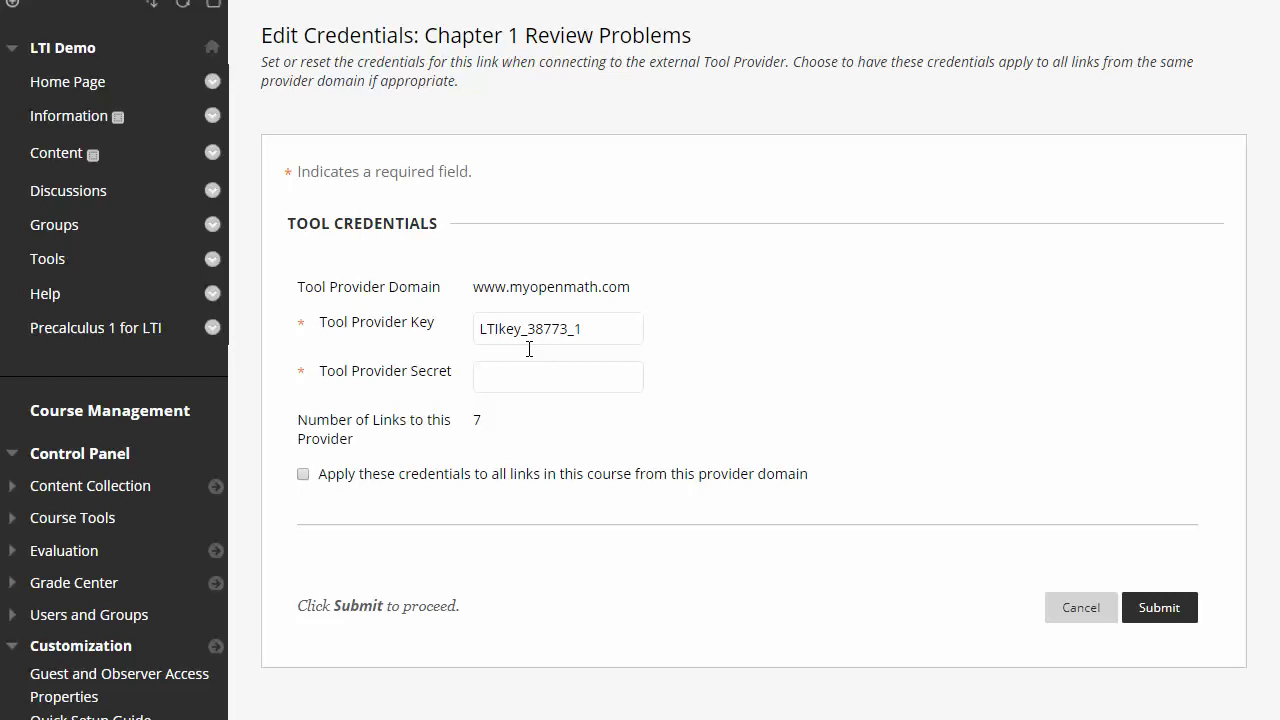
pyautogui.click(518, 380)
pyautogui.hotkey('ctrl', 'v')
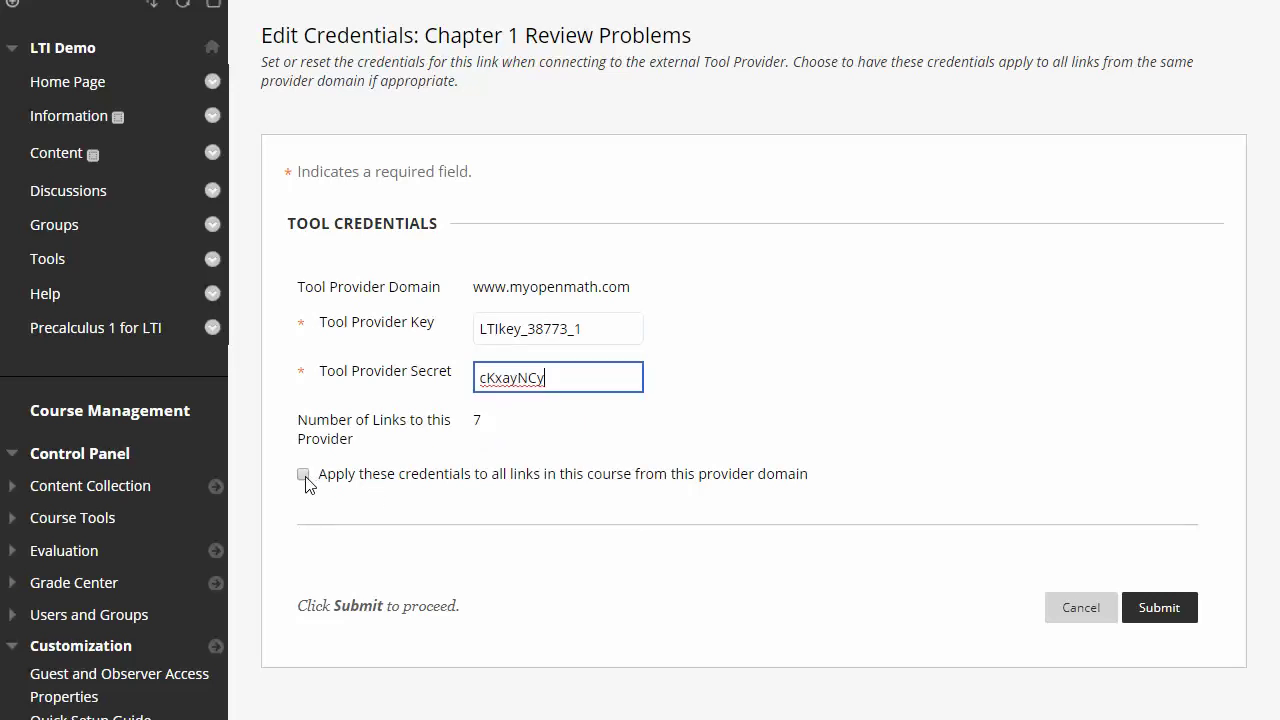
pyautogui.click(303, 475)
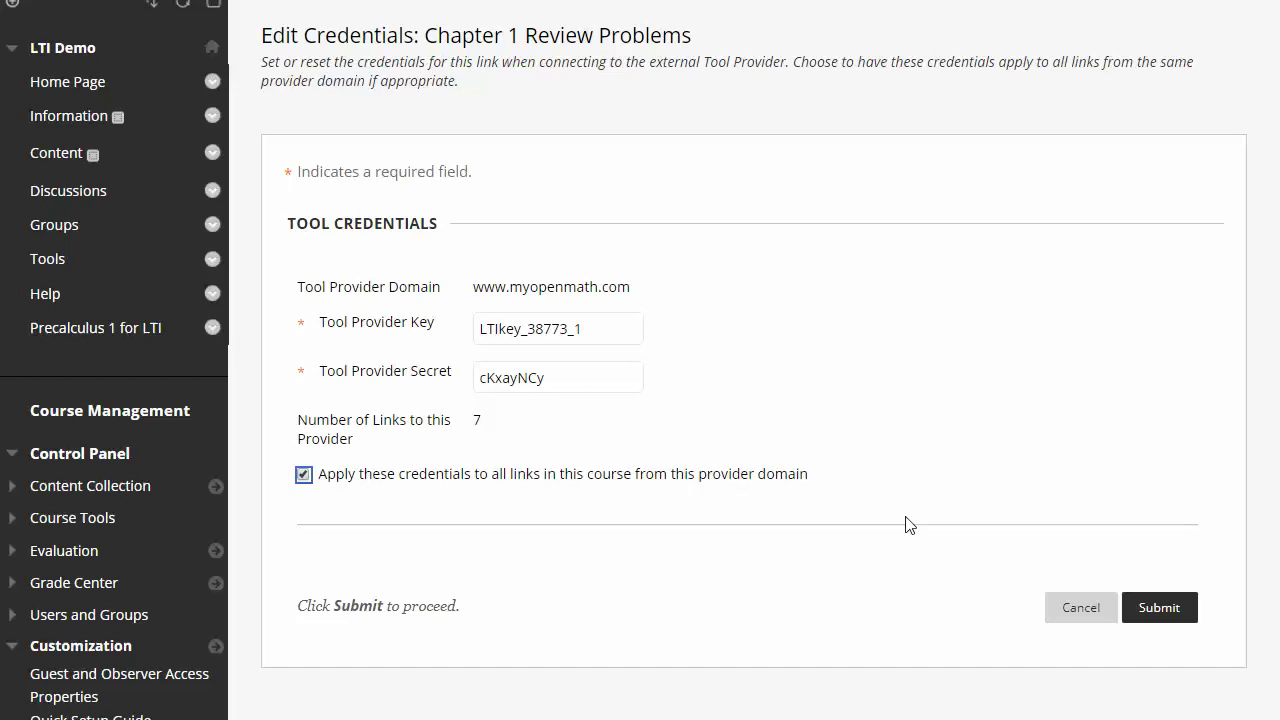
pyautogui.click(1162, 612)
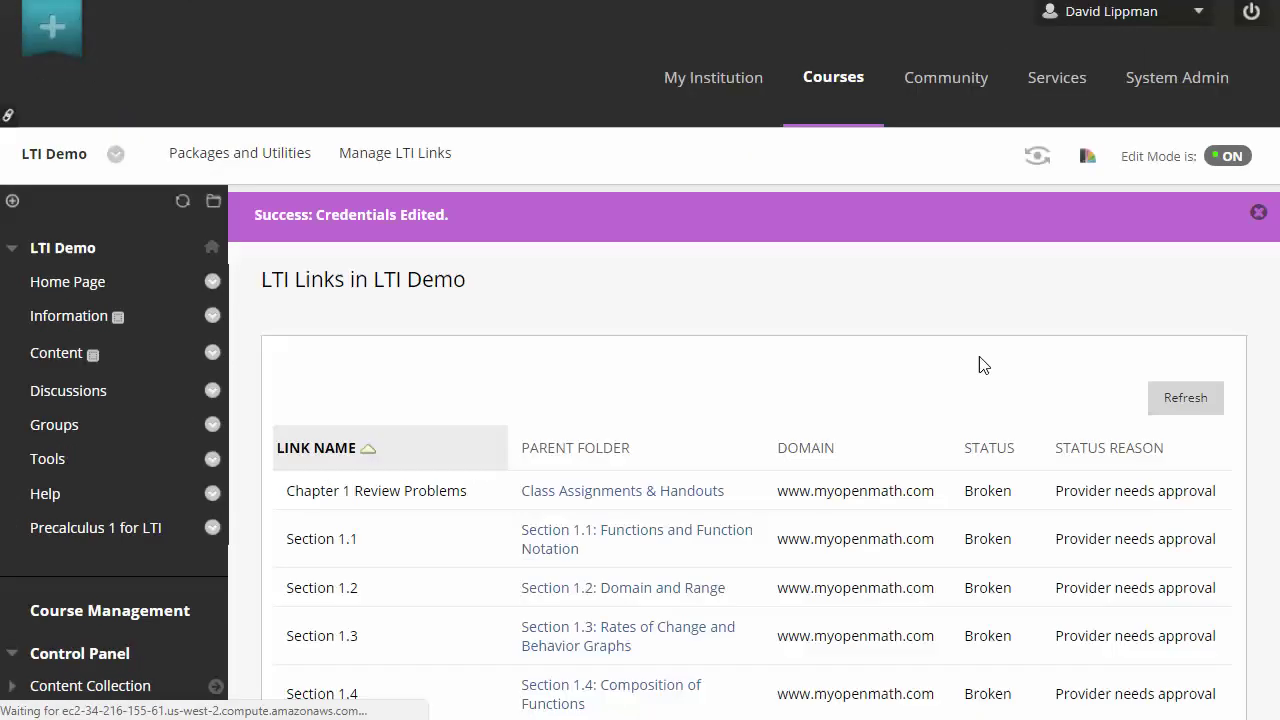
# Cancel the reopened Chapter 1 Review Problems credentials form and confirm all seven links show Working.
pyautogui.scroll(-1, 867, 319)
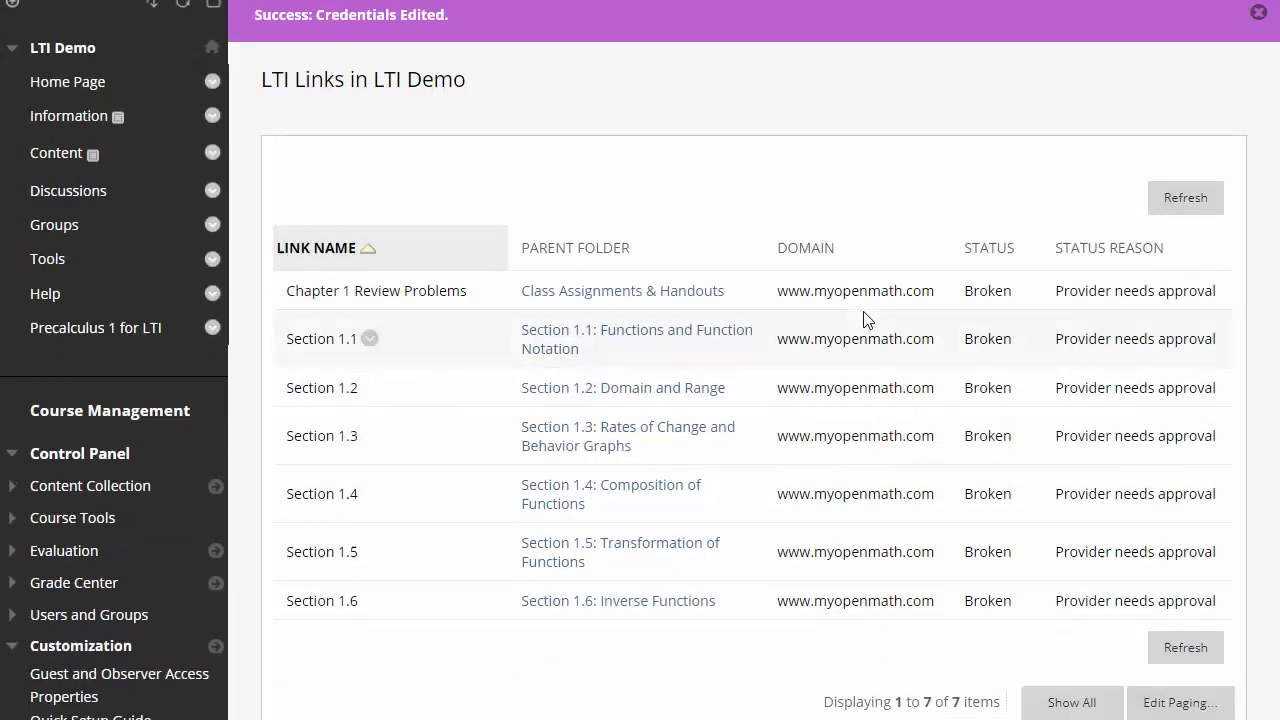
pyautogui.scroll(-1, 863, 240)
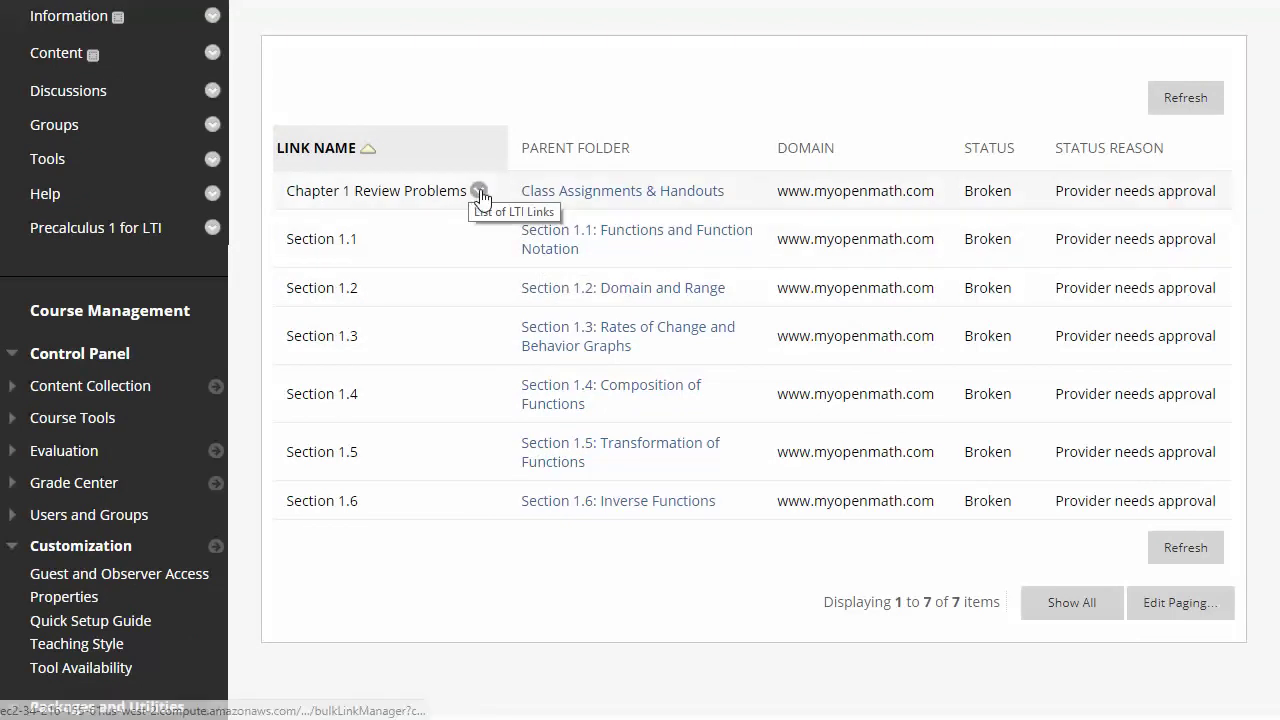
pyautogui.click(478, 191)
pyautogui.click(497, 268)
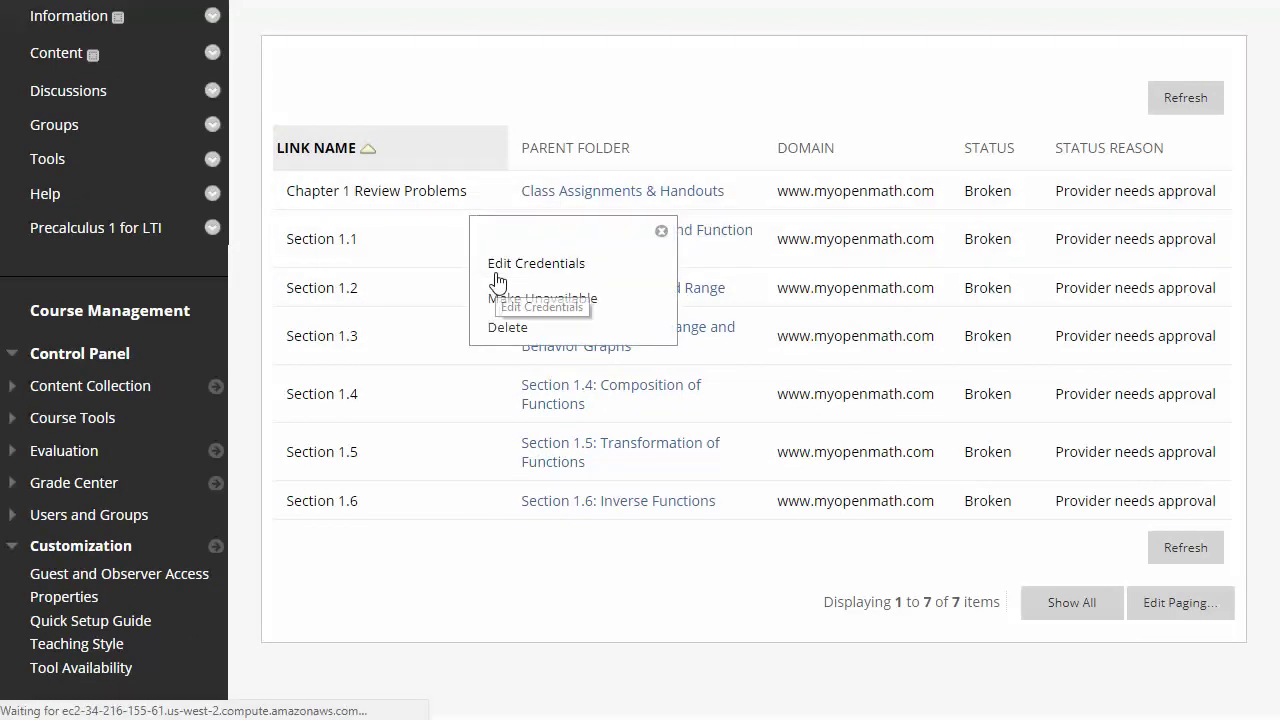
pyautogui.scroll(-2, 706, 484)
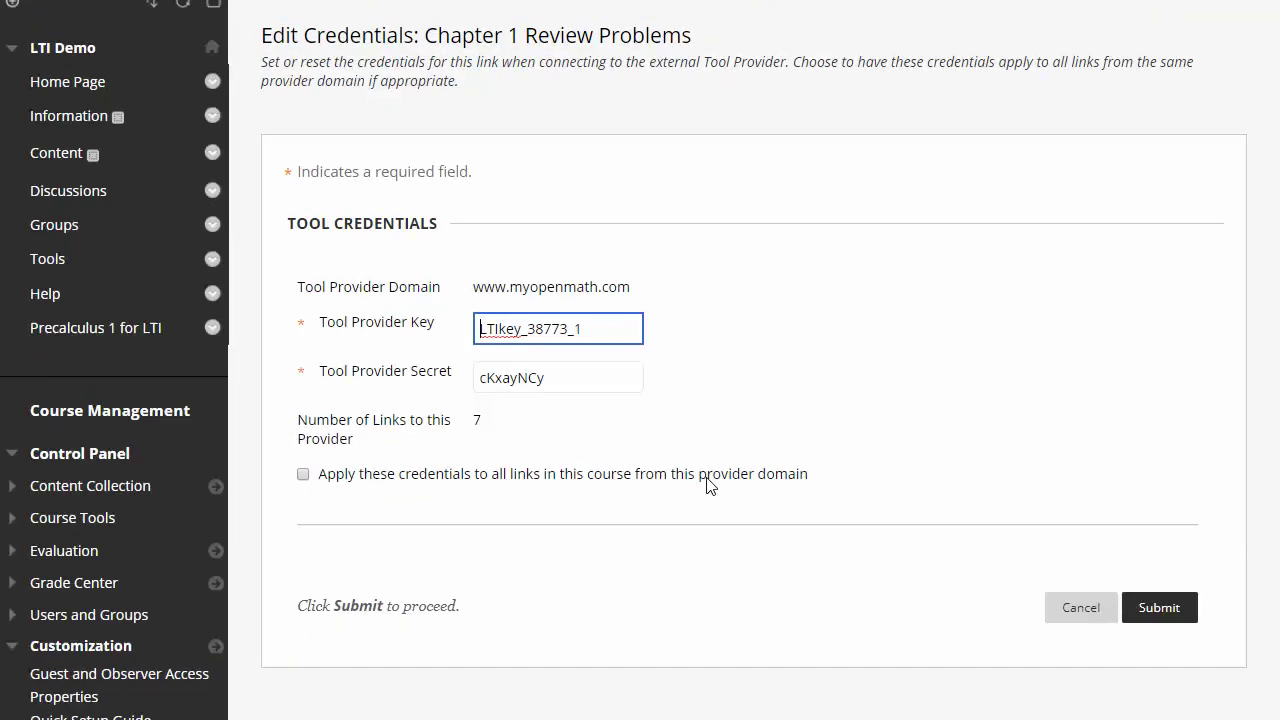
pyautogui.click(1063, 606)
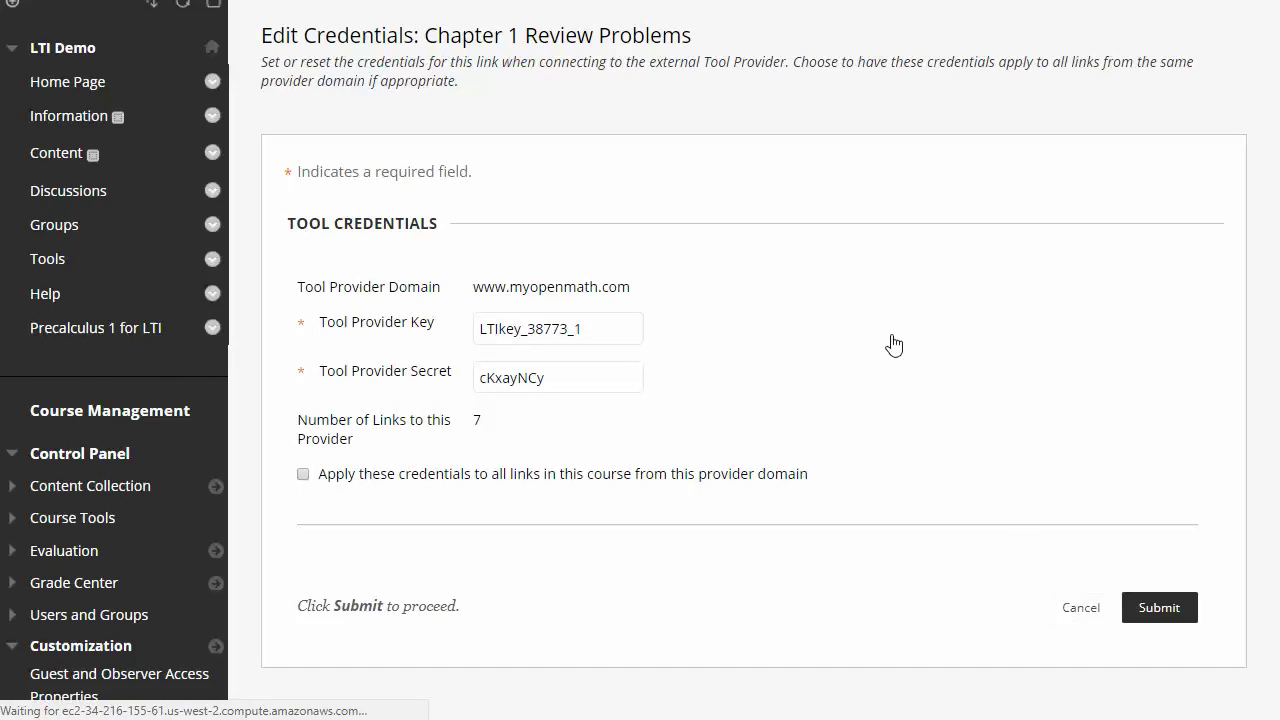
pyautogui.scroll(-2, 1125, 475)
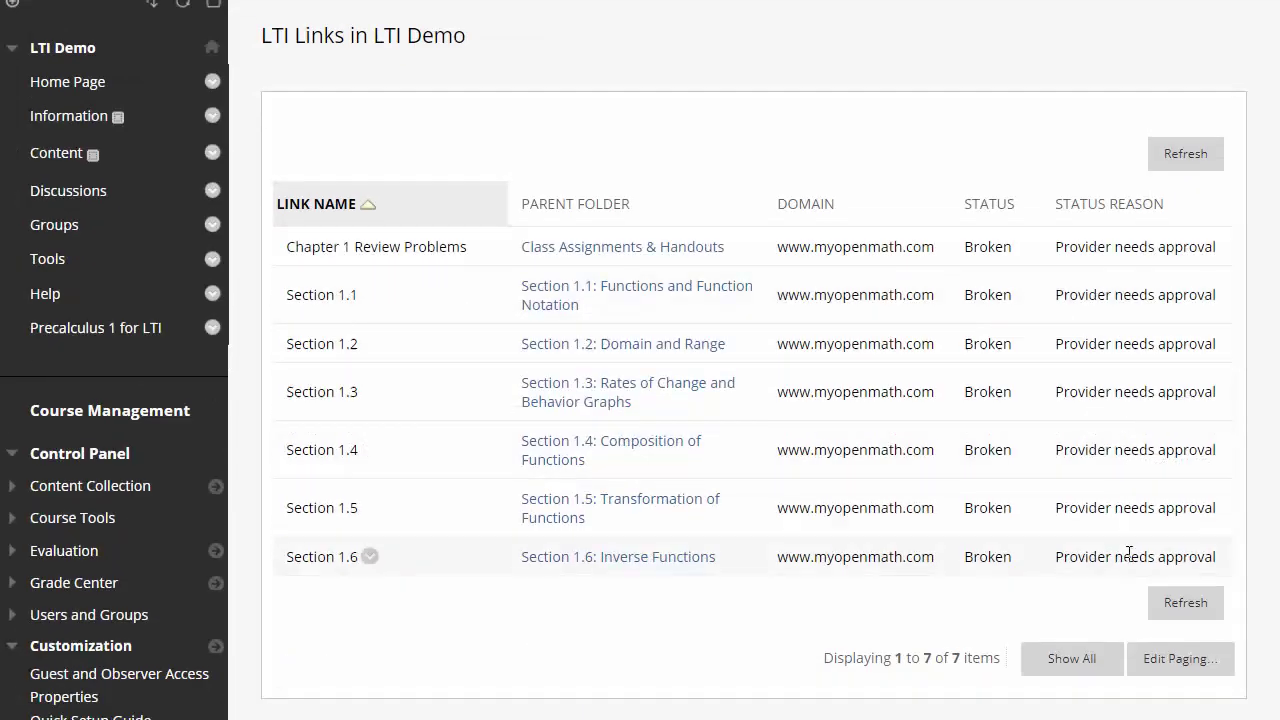
pyautogui.scroll(2, 1086, 488)
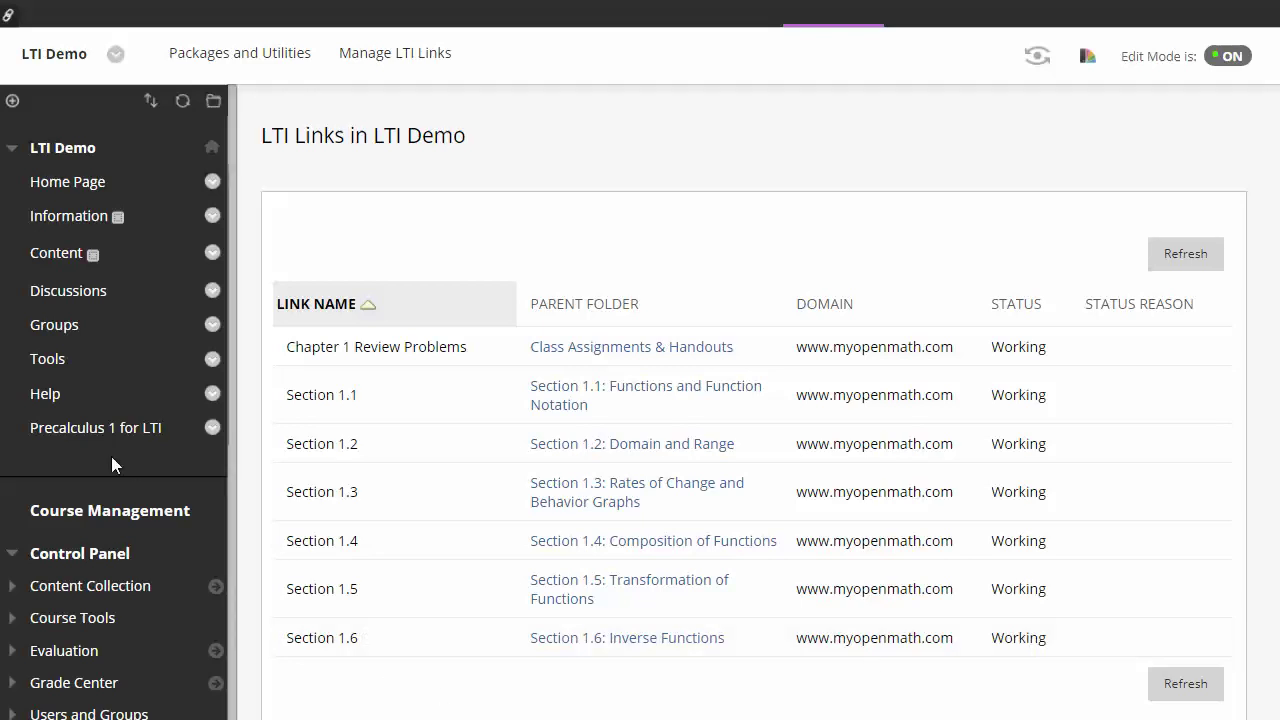
# Launch the Section 1.1 MyOpenMath link from the Section 1.1 folder in Precalculus 1 for LTI.
pyautogui.click(85, 428)
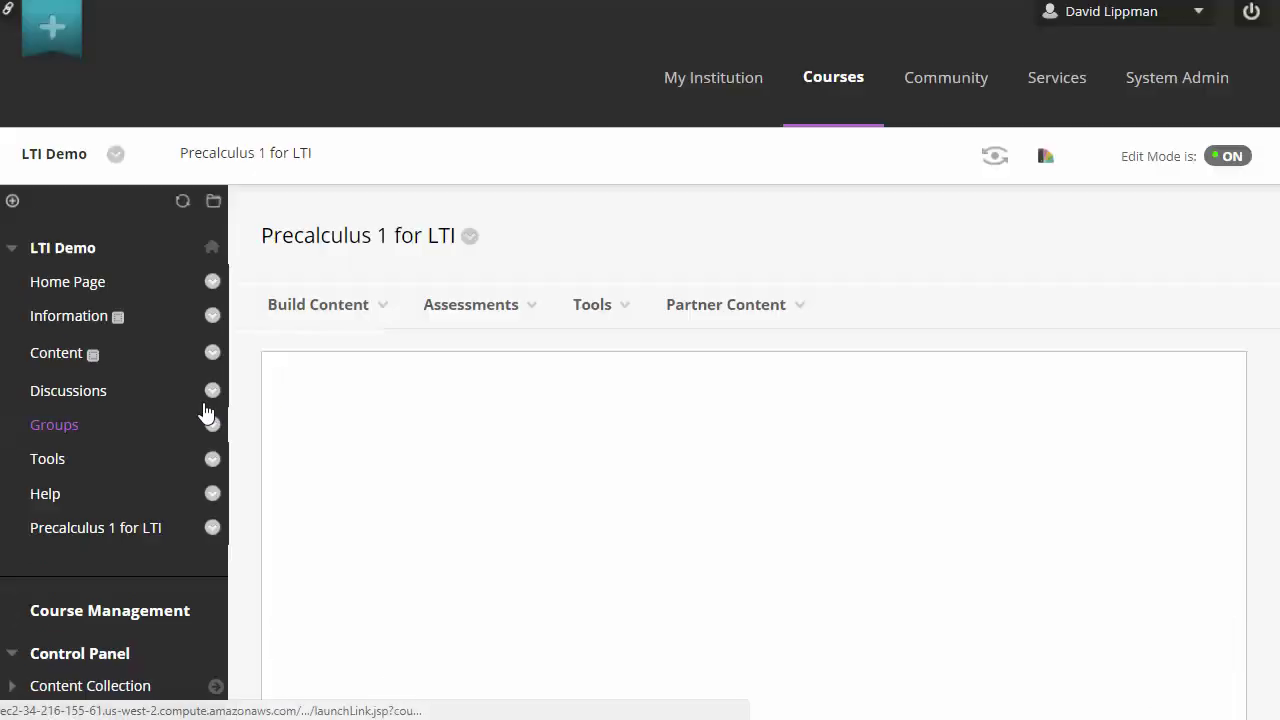
pyautogui.scroll(-4, 574, 363)
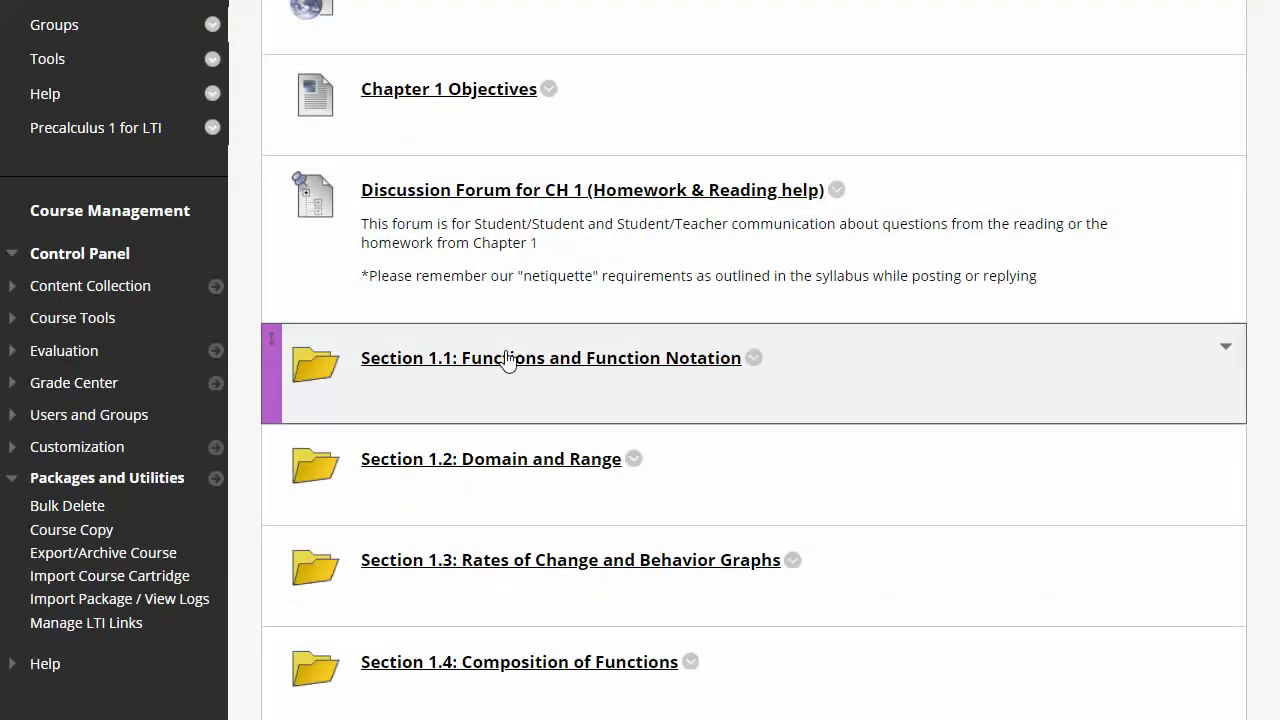
pyautogui.click(433, 366)
pyautogui.scroll(-4, 432, 356)
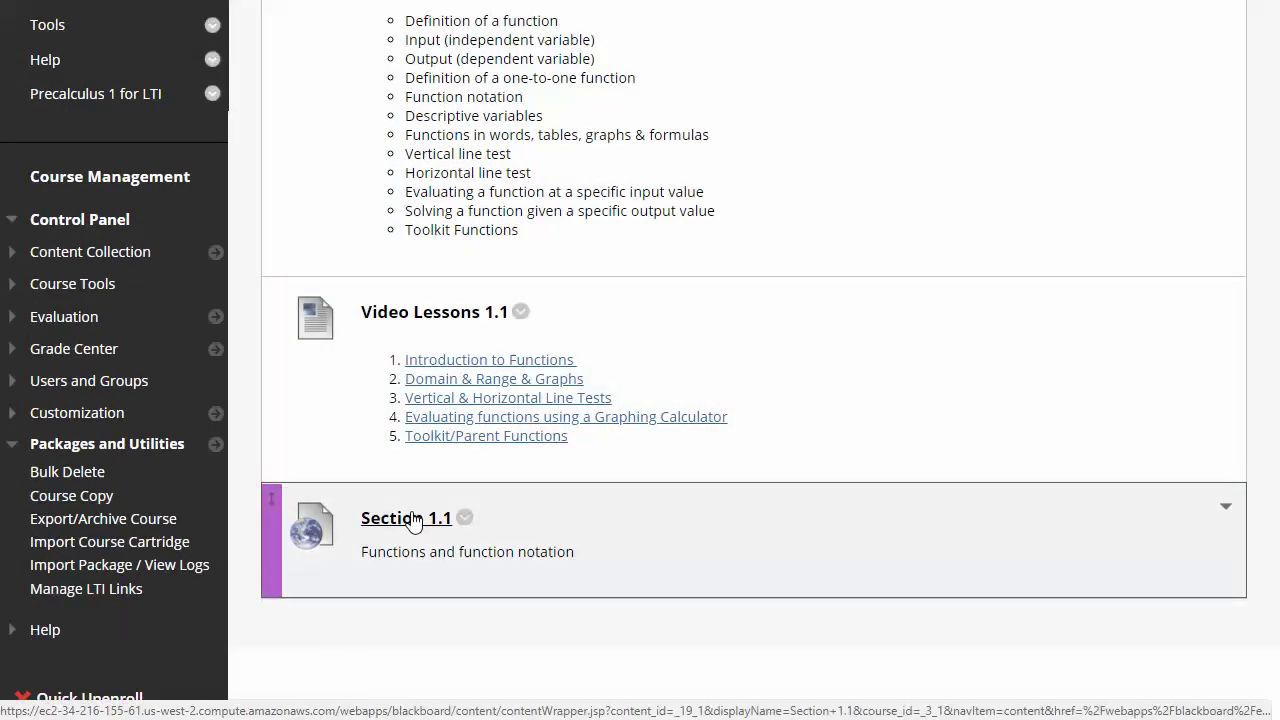
pyautogui.click(413, 520)
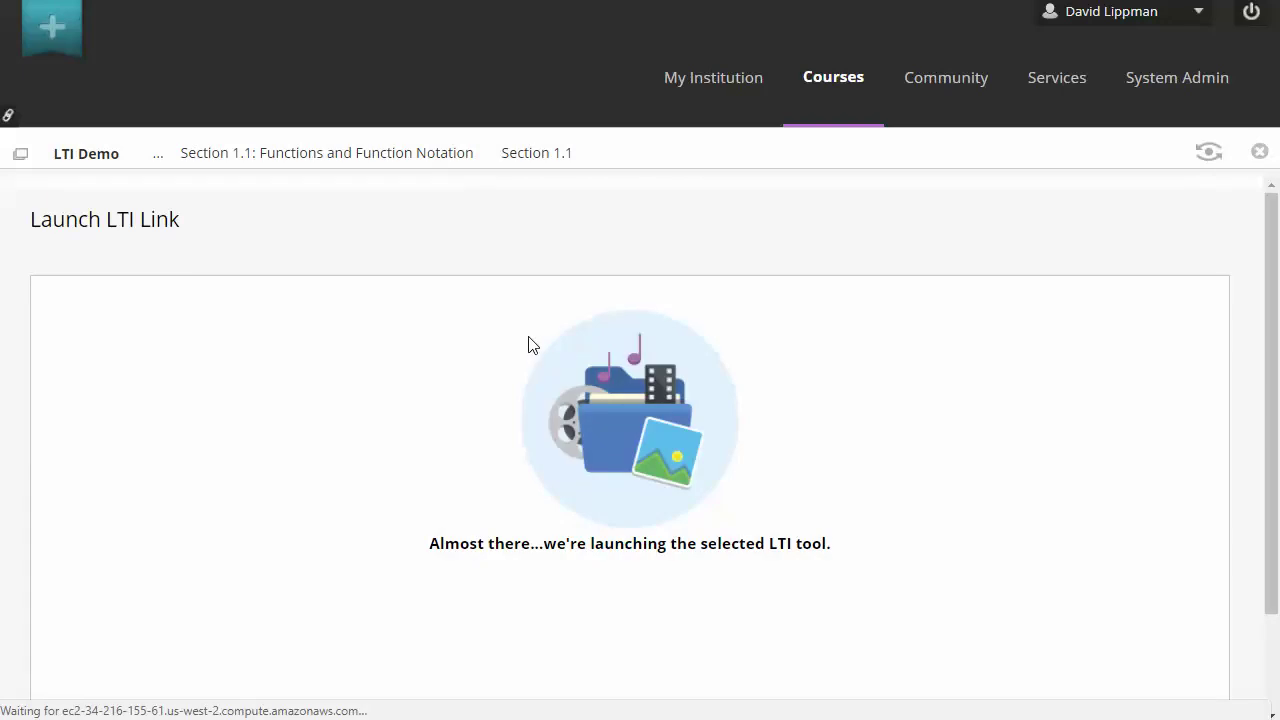
# Sign in to MyOpenMath with the instructor's username and password.
pyautogui.click(392, 231)
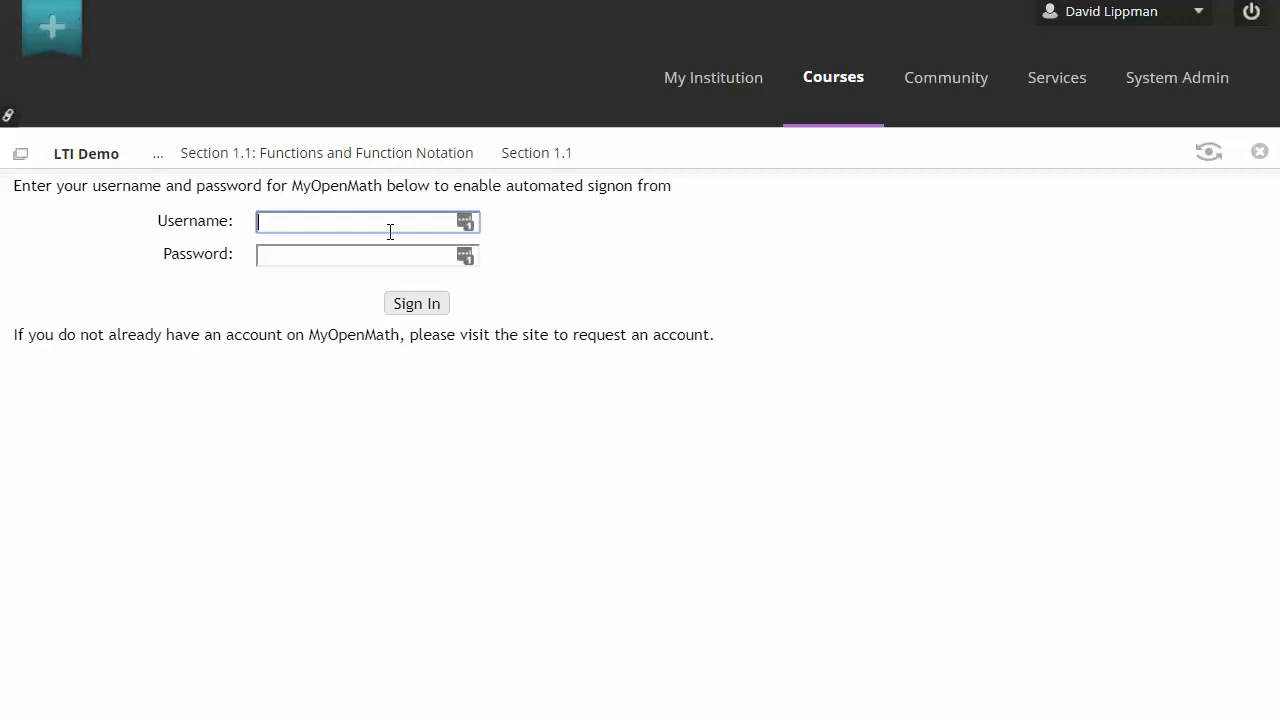
pyautogui.write('daviddemo')
pyautogui.press('Tab')
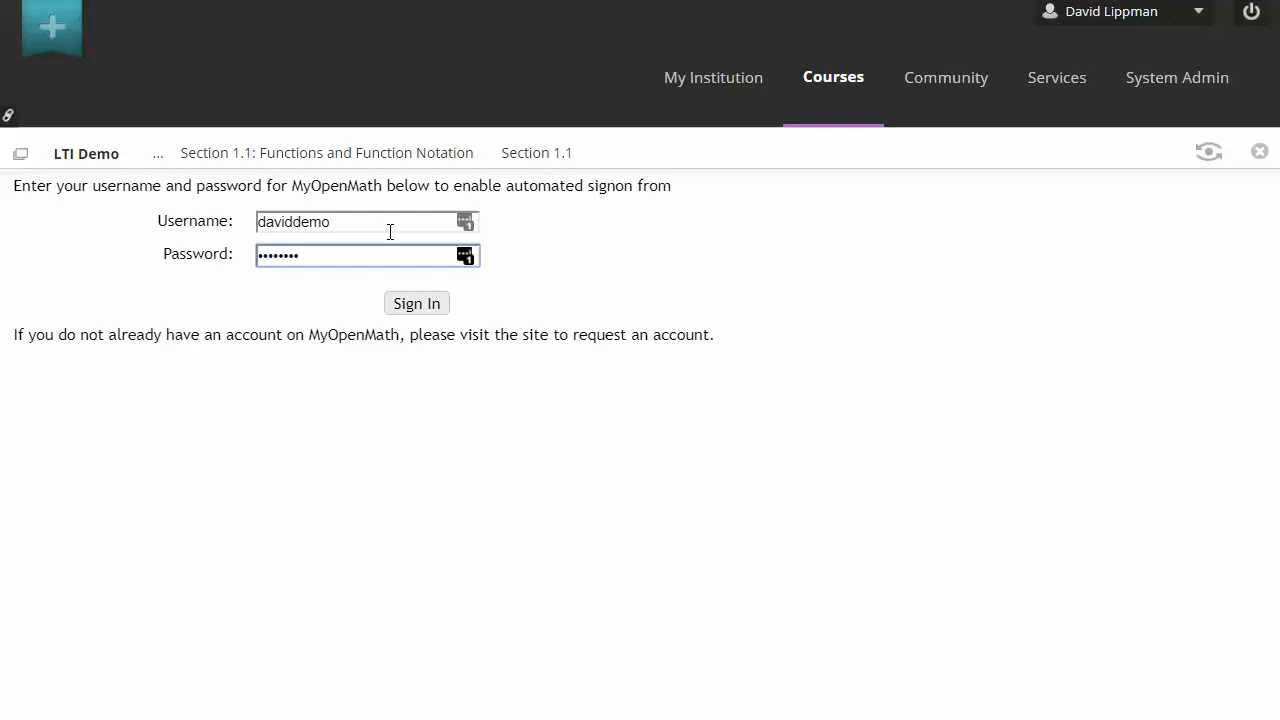
pyautogui.click(435, 305)
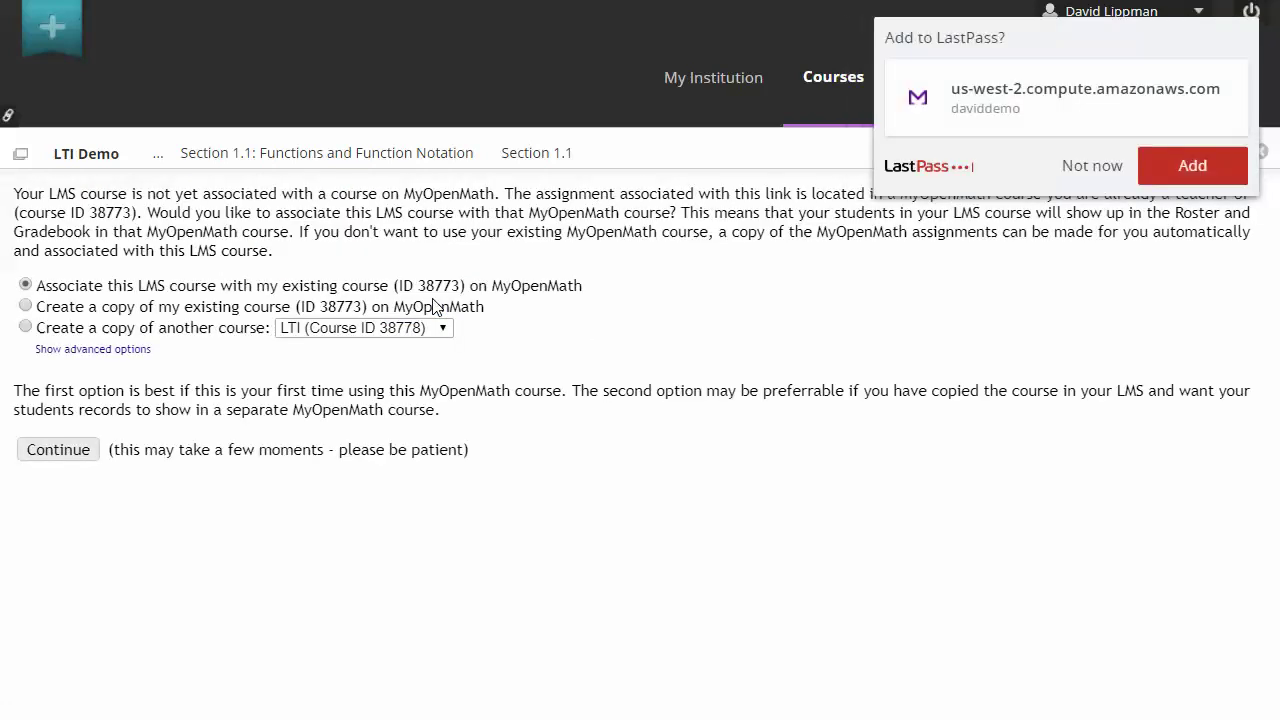
# Decline the LastPass offer to save the password.
pyautogui.click(1096, 166)
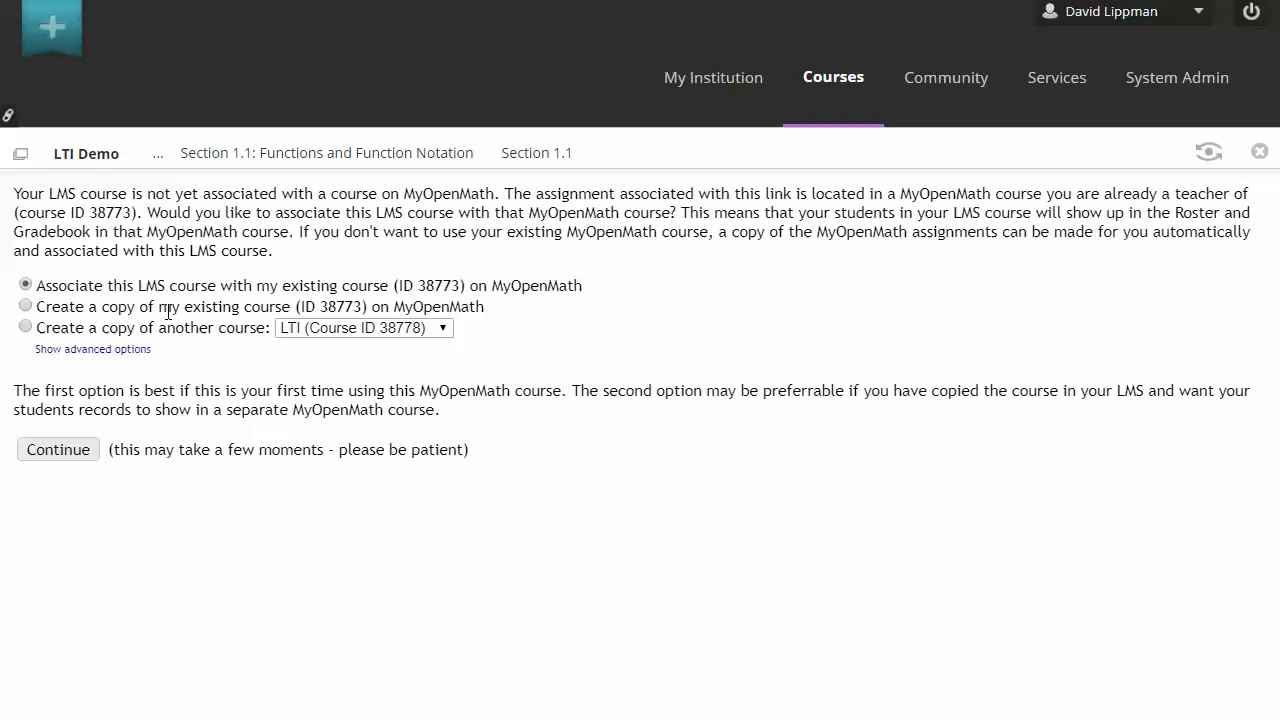
# Associate the LMS course with existing MyOpenMath course 38773, then head back to Precalculus 1 for LTI.
pyautogui.click(73, 446)
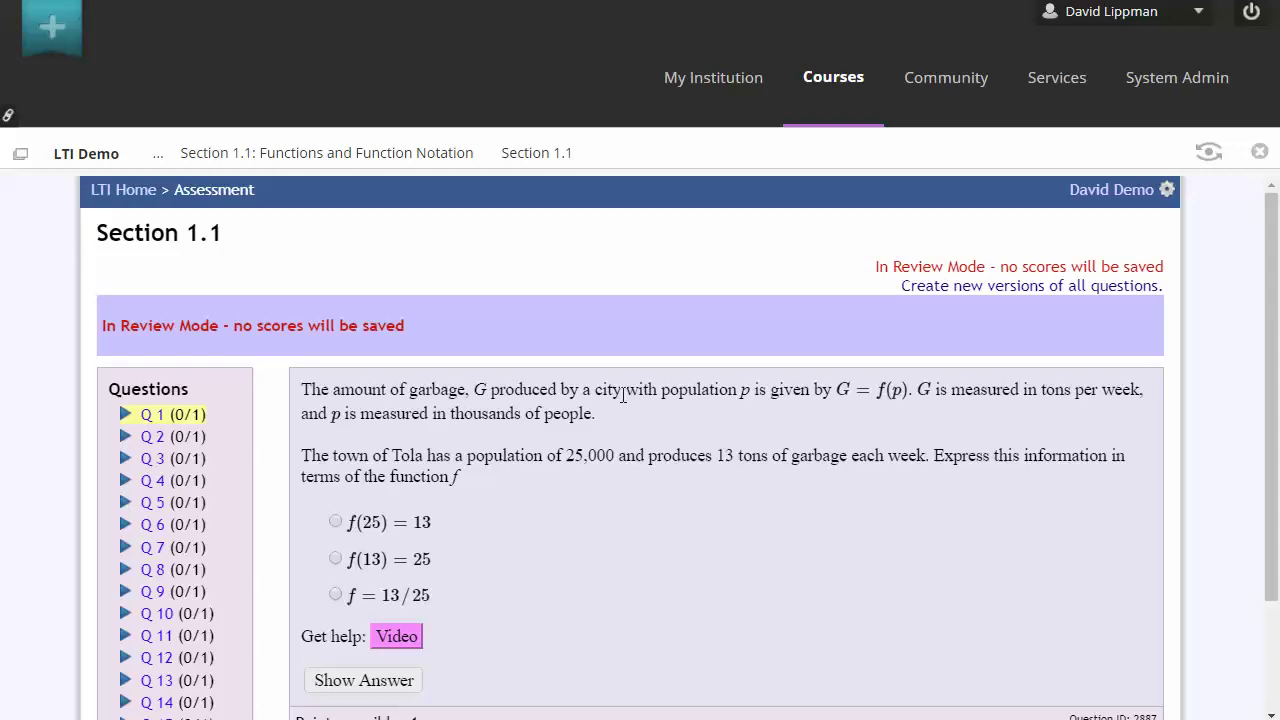
pyautogui.click(218, 160)
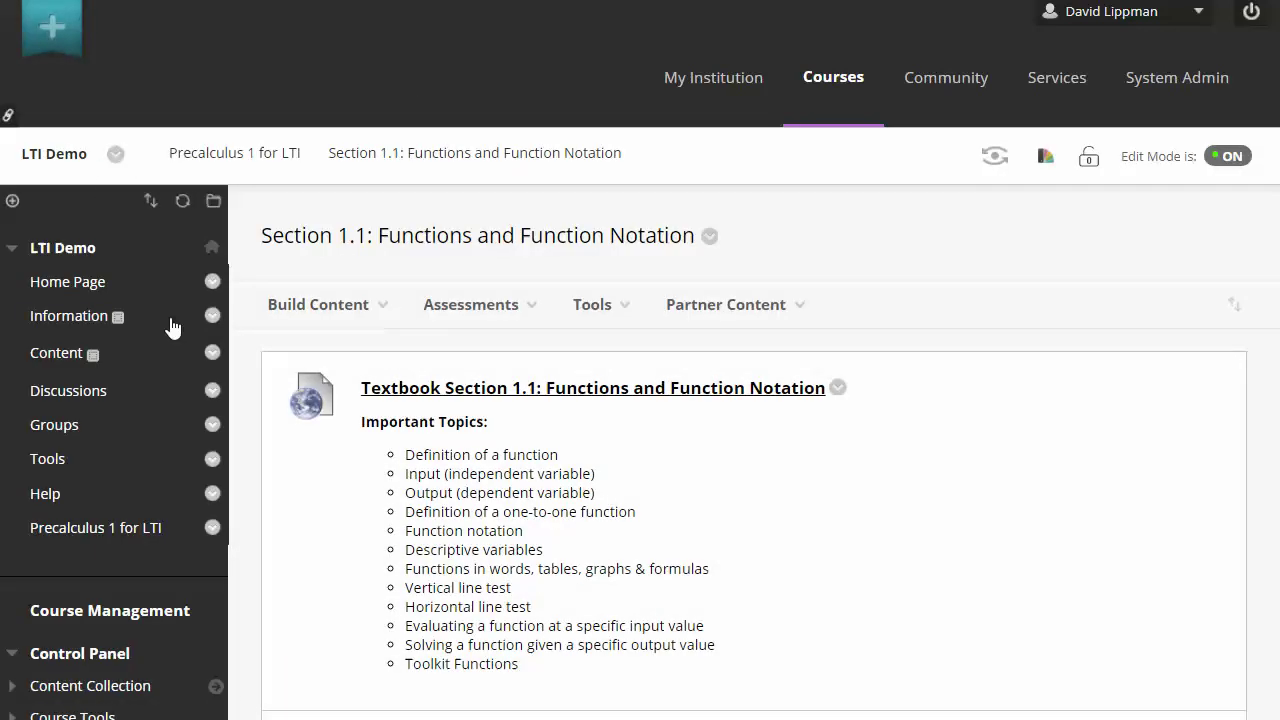
pyautogui.click(95, 527)
pyautogui.scroll(-4, 540, 450)
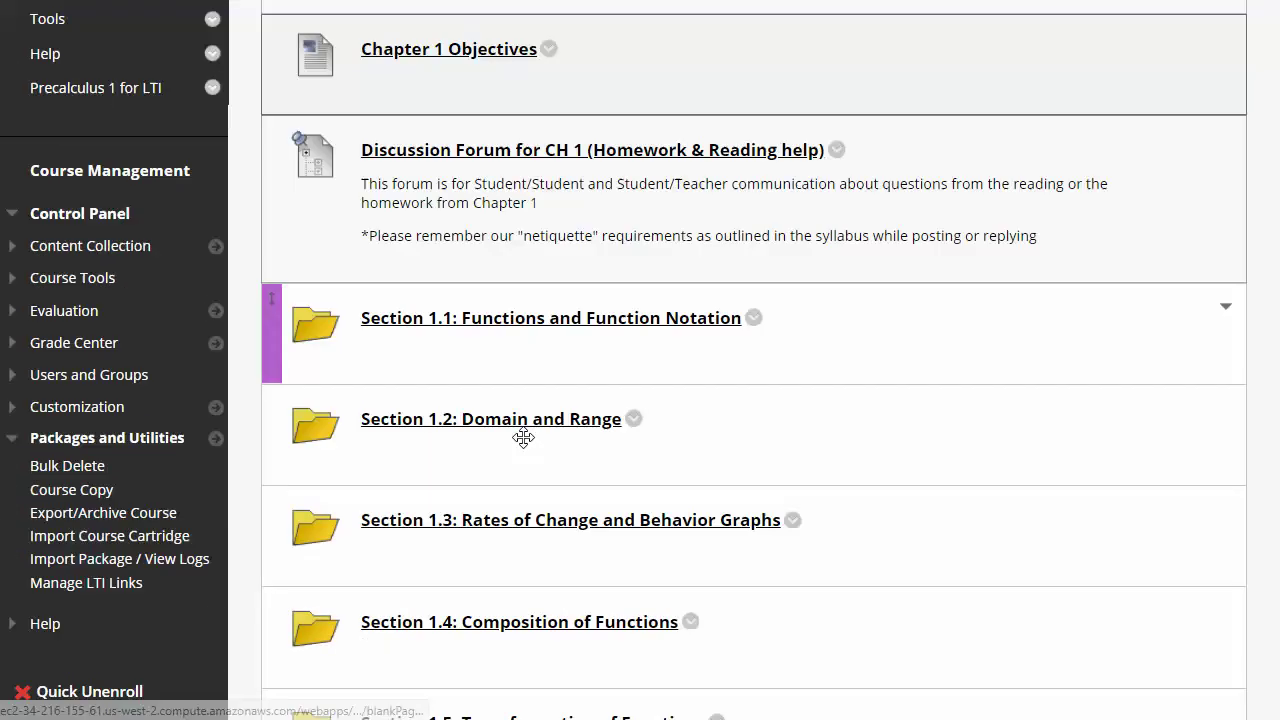
# Launch the Section 1.2 assessment in review mode, then return to the Section 1.2 folder.
pyautogui.click(523, 359)
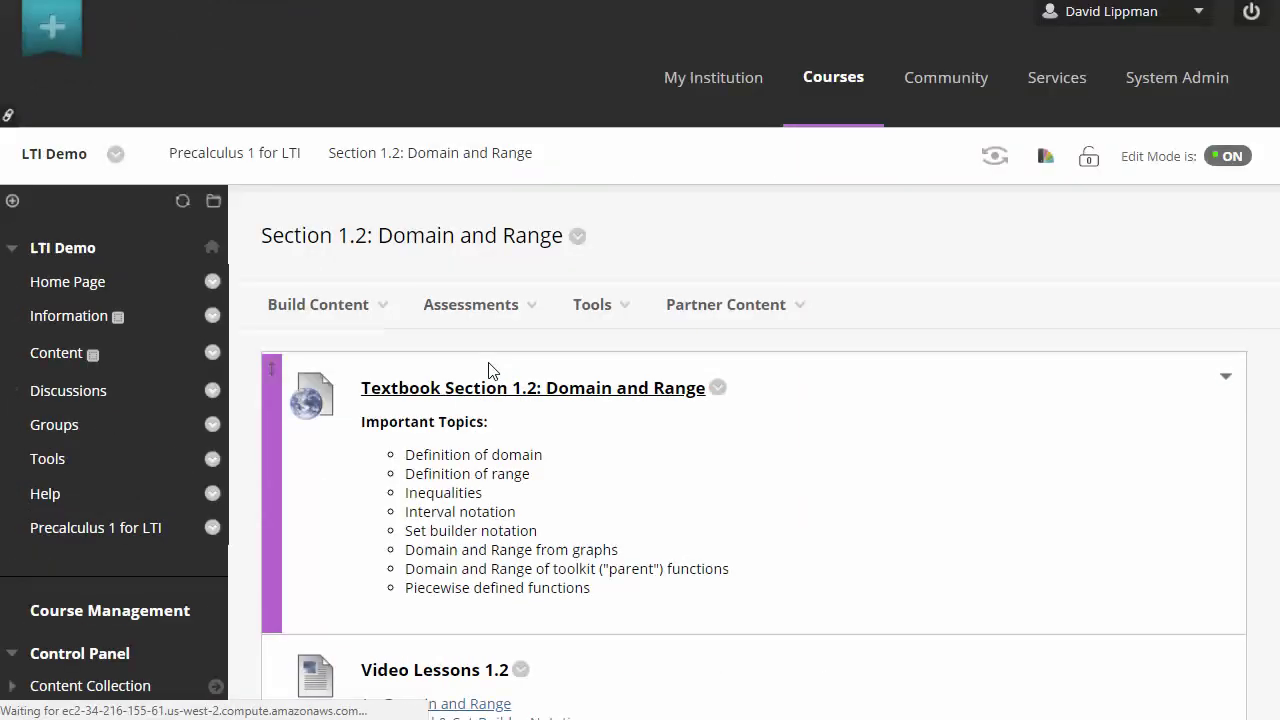
pyautogui.scroll(-5, 489, 370)
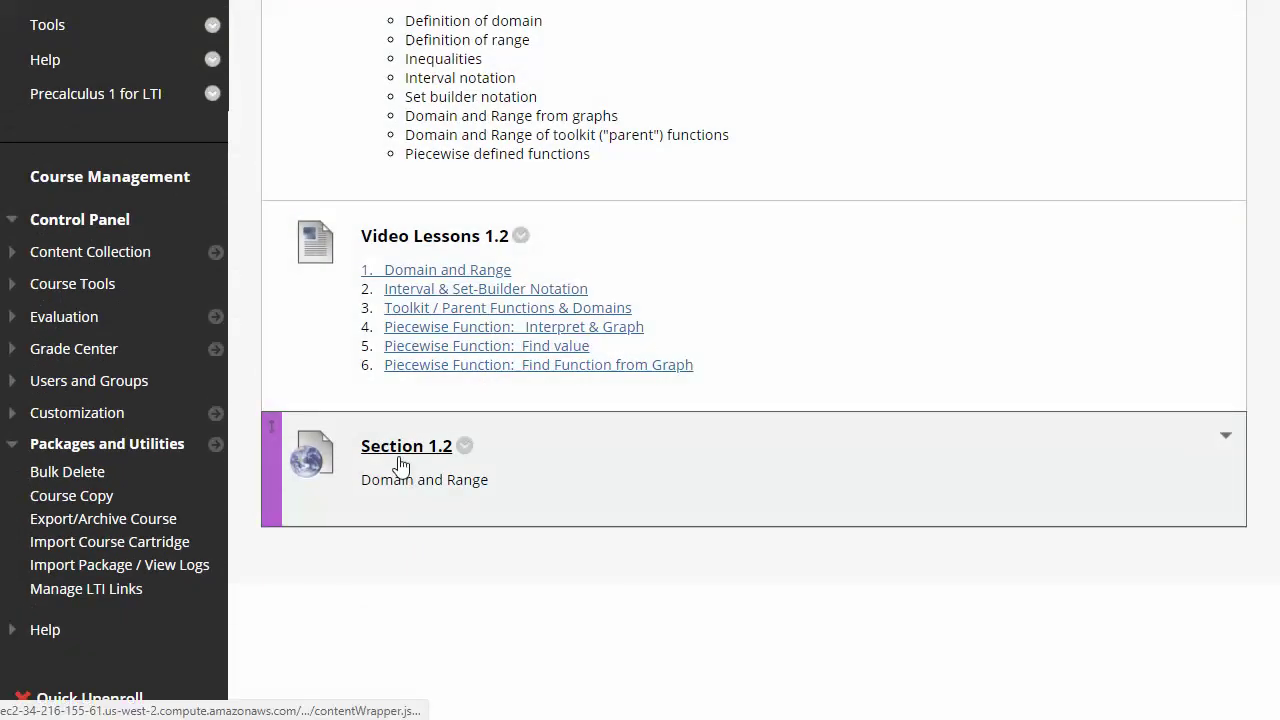
pyautogui.click(400, 465)
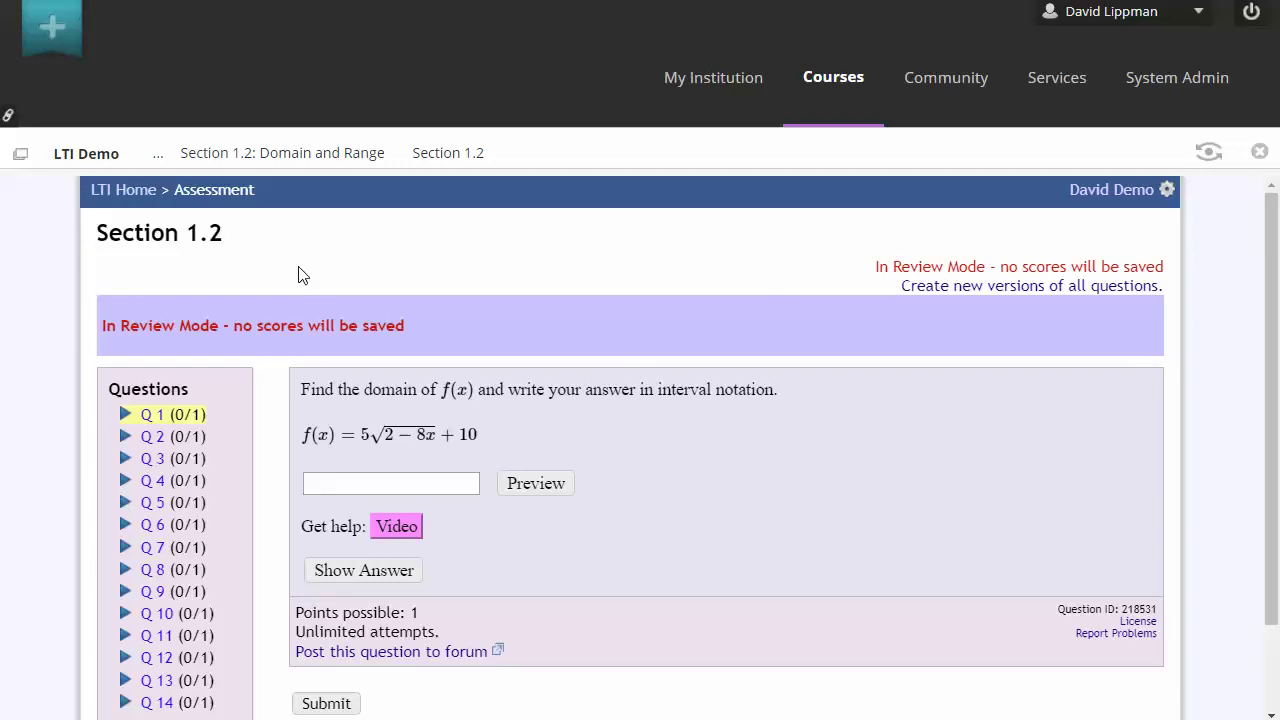
pyautogui.click(236, 165)
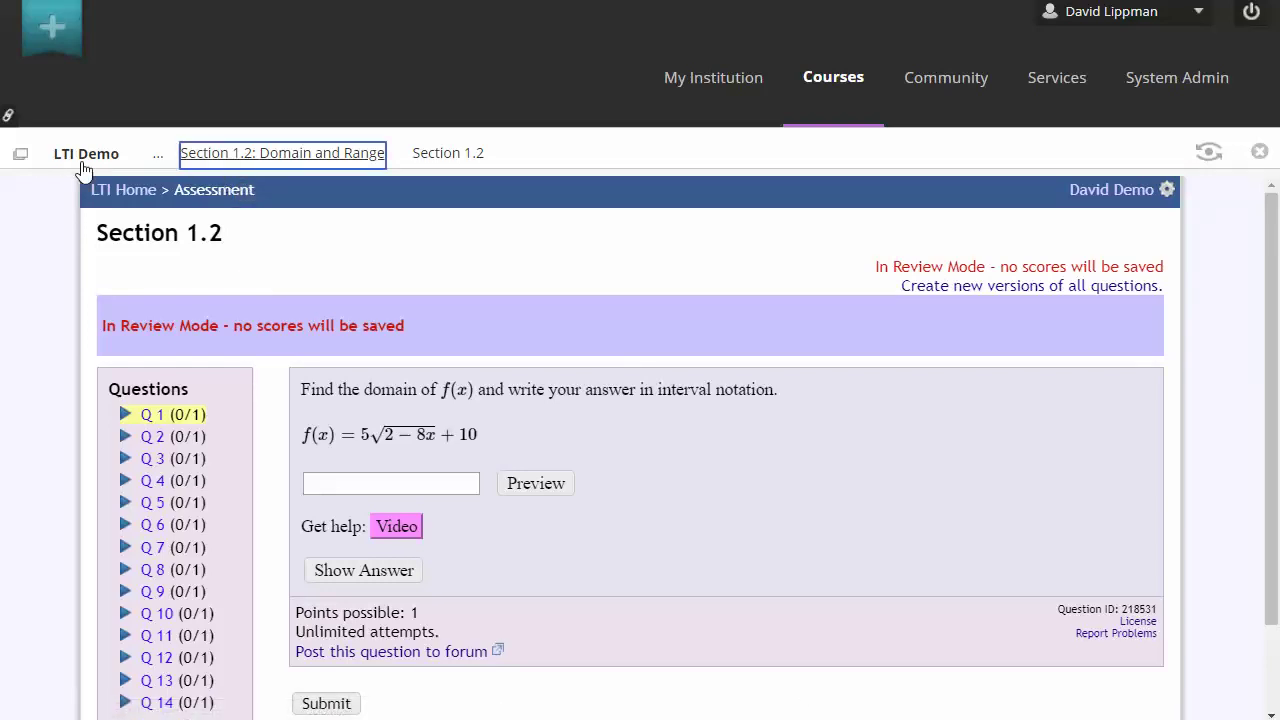
pyautogui.click(203, 156)
# Navigate from the LTI Demo course to the Section 1.1 folder in Precalculus 1 for LTI.
pyautogui.click(118, 152)
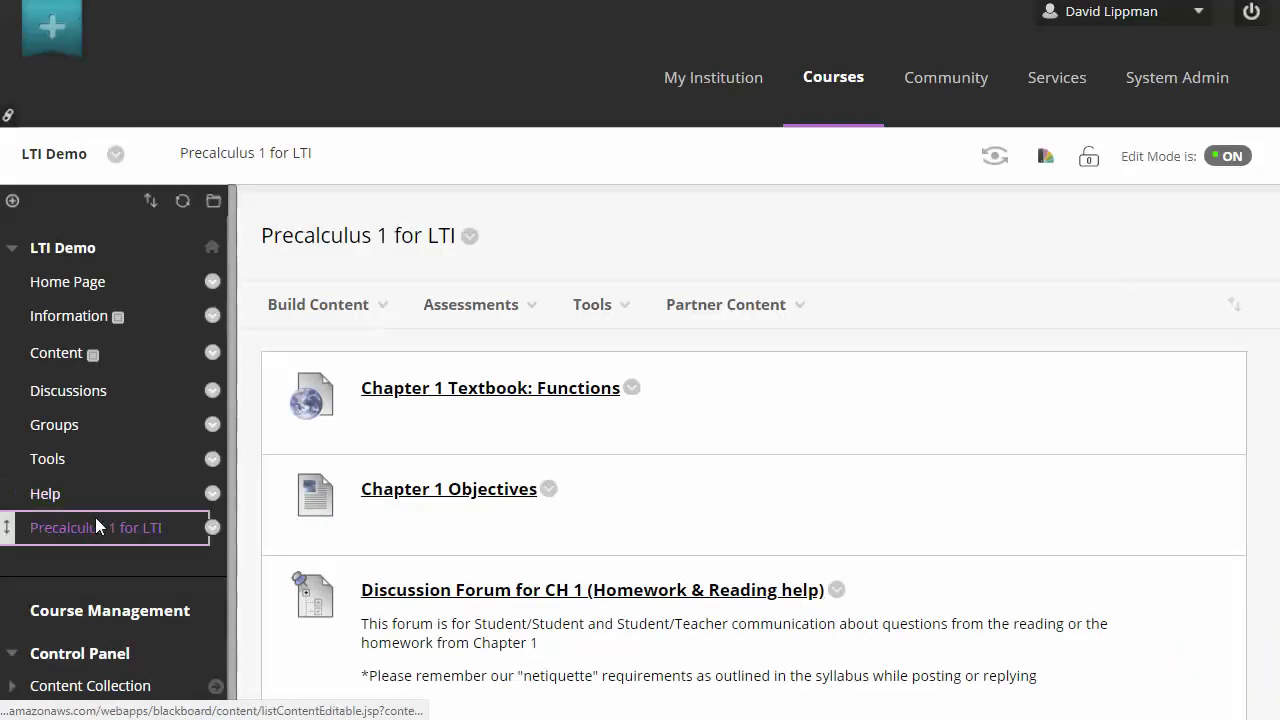
pyautogui.click(95, 522)
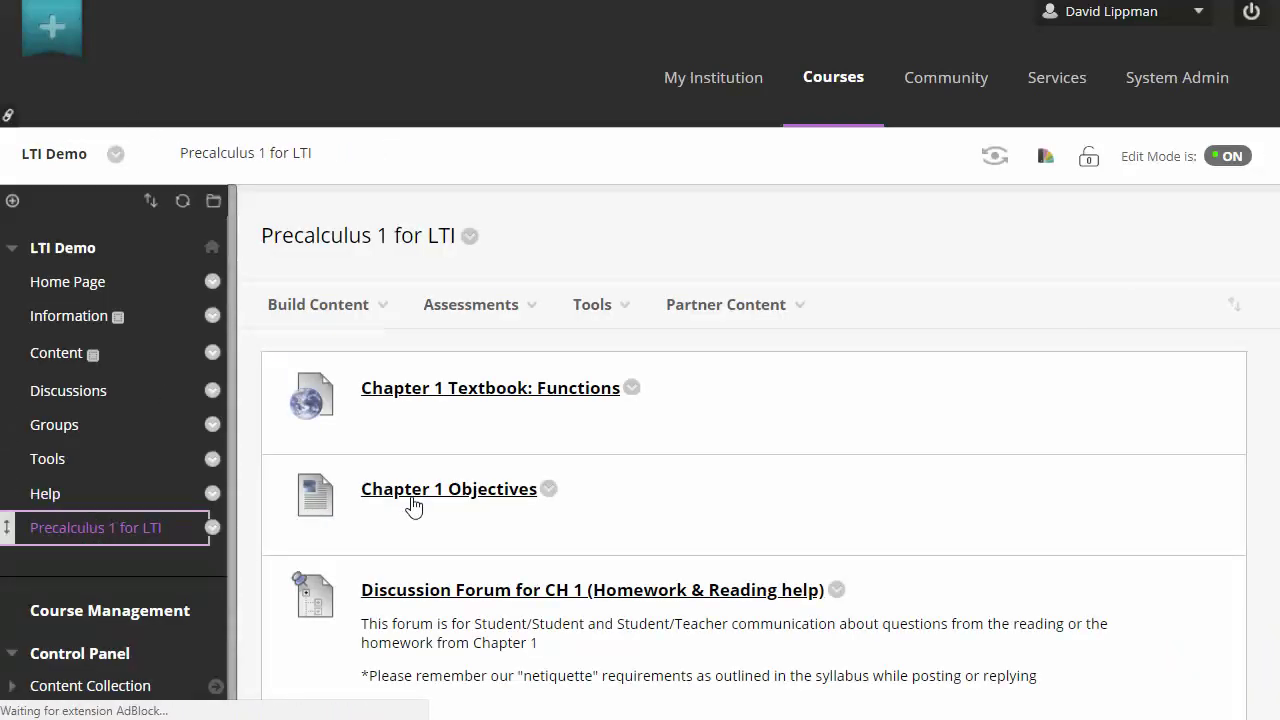
pyautogui.scroll(-4, 429, 489)
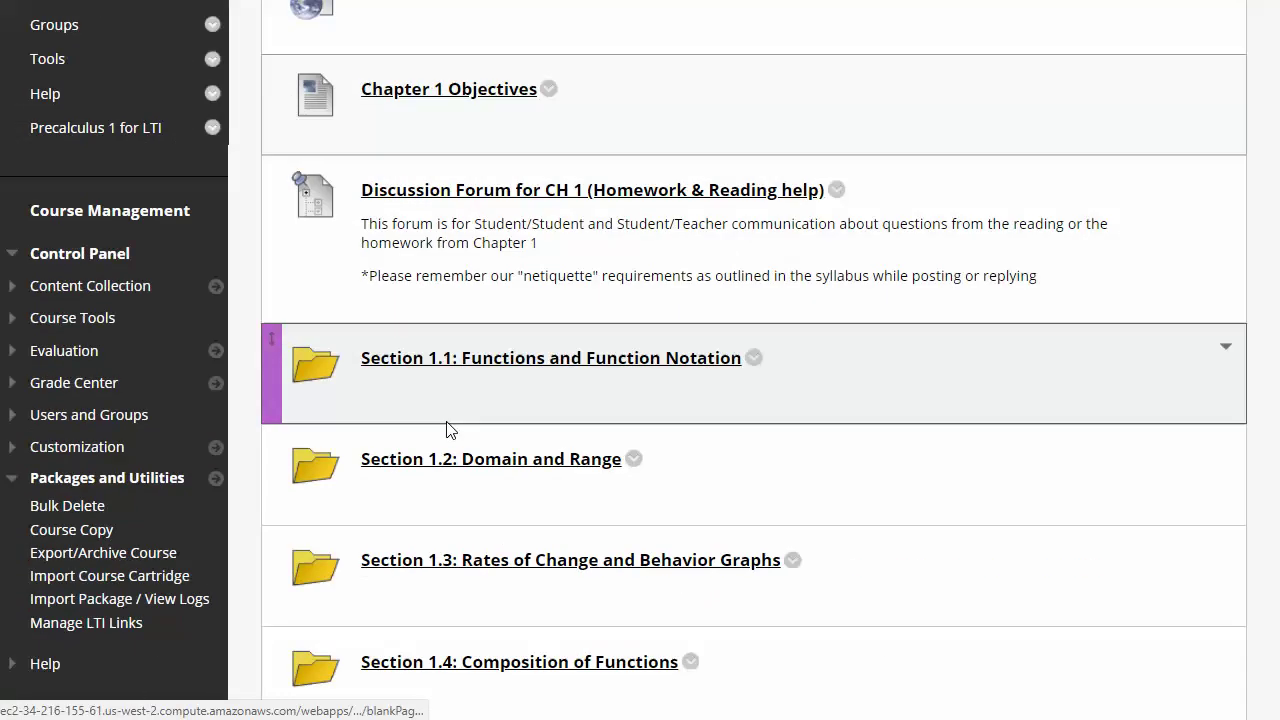
pyautogui.click(438, 366)
pyautogui.scroll(-4, 438, 370)
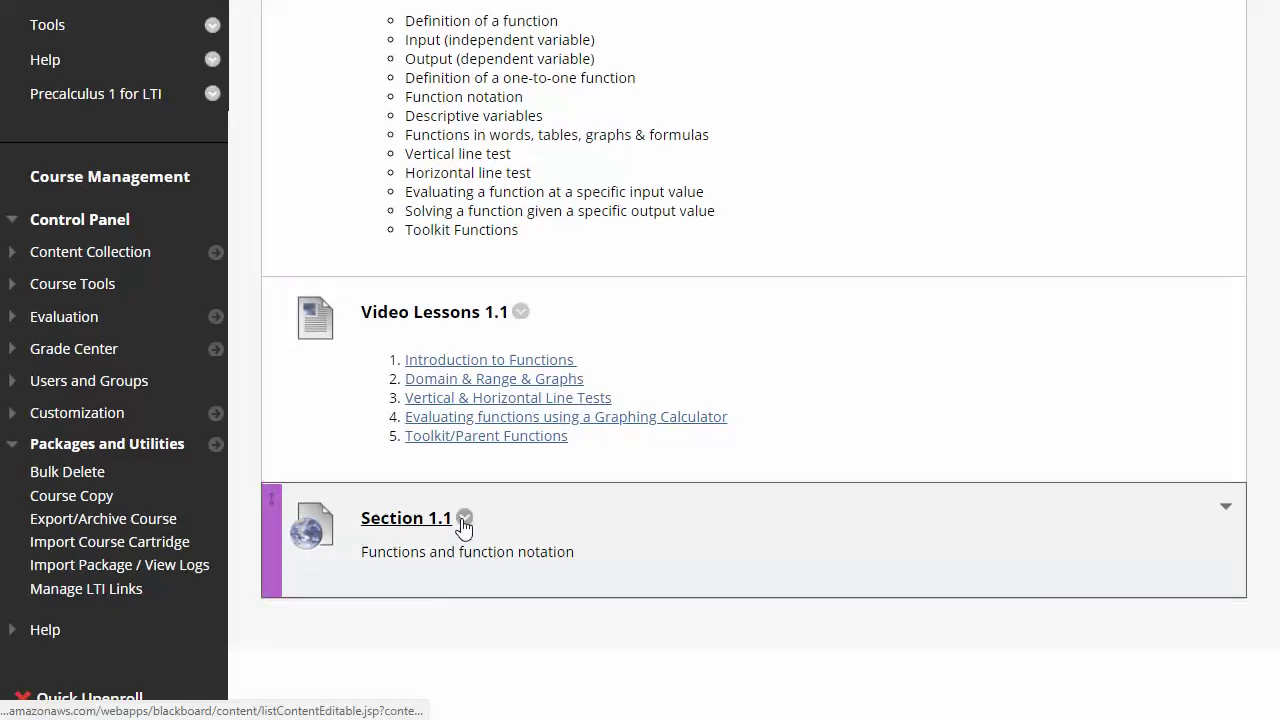
# Open the Section 1.1 link's edit form to review its 15-point evaluation and due date.
pyautogui.click(463, 518)
pyautogui.click(485, 194)
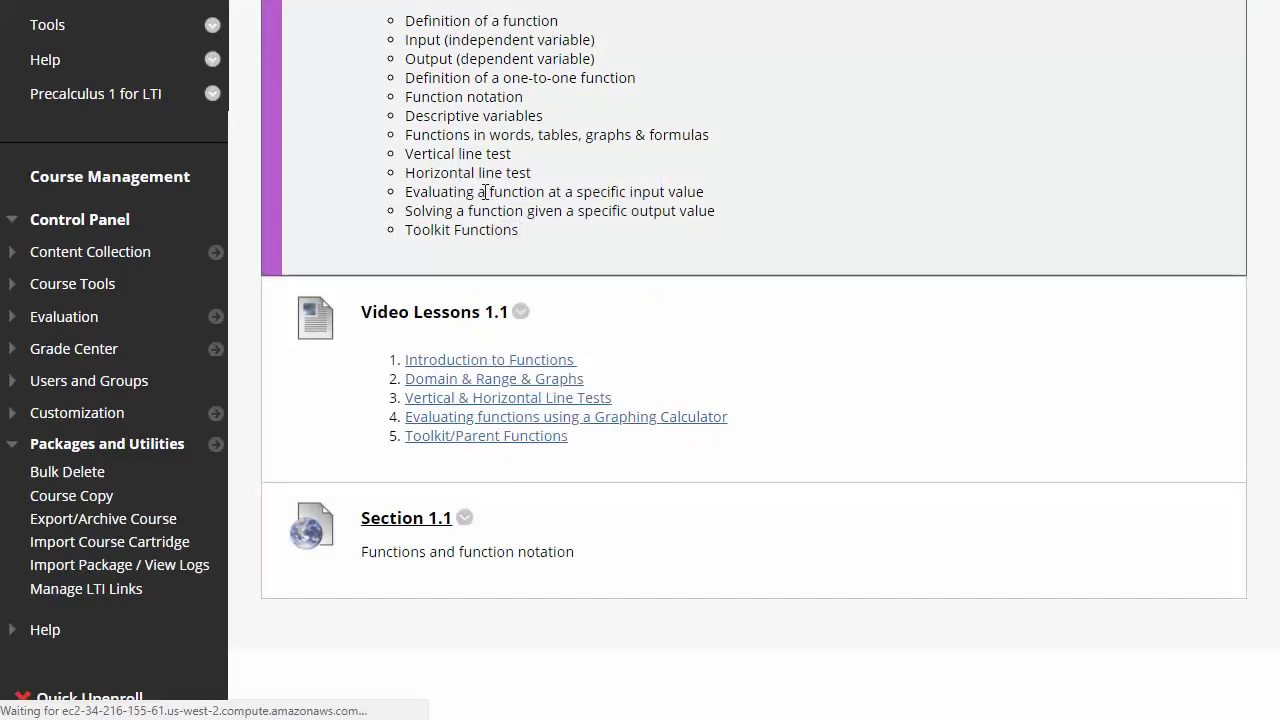
pyautogui.scroll(-4, 481, 199)
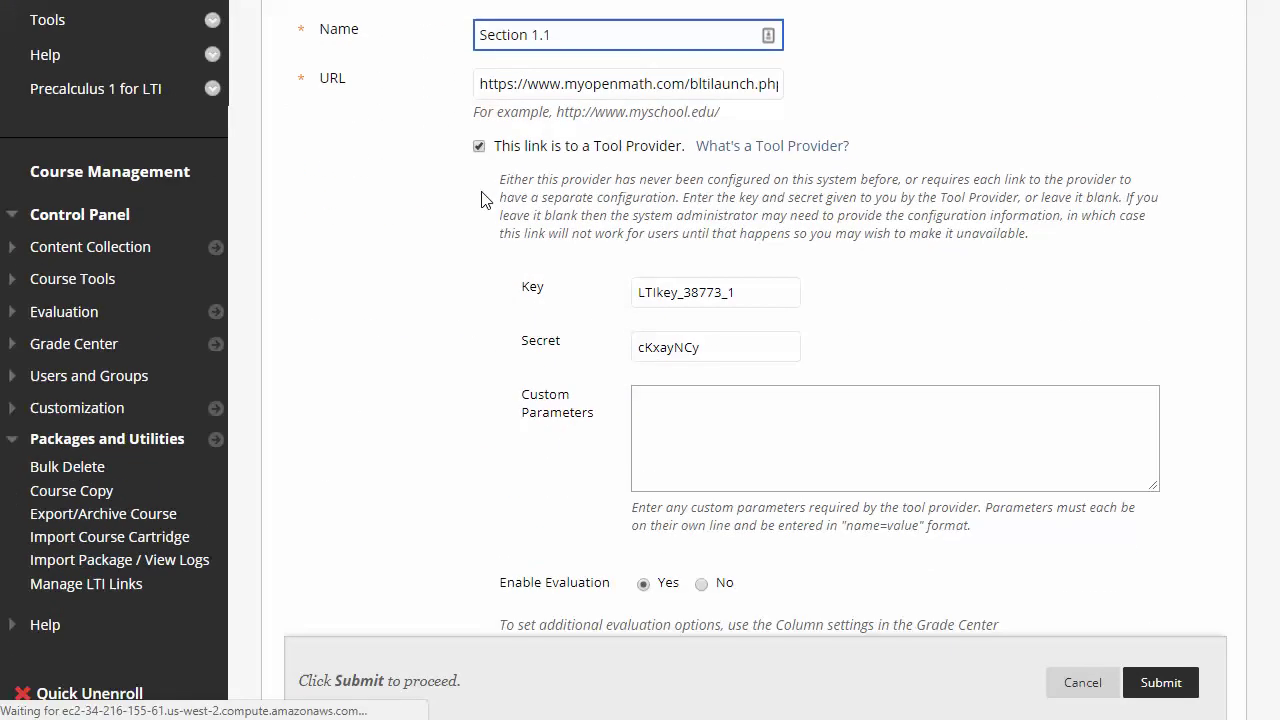
pyautogui.scroll(-3, 481, 199)
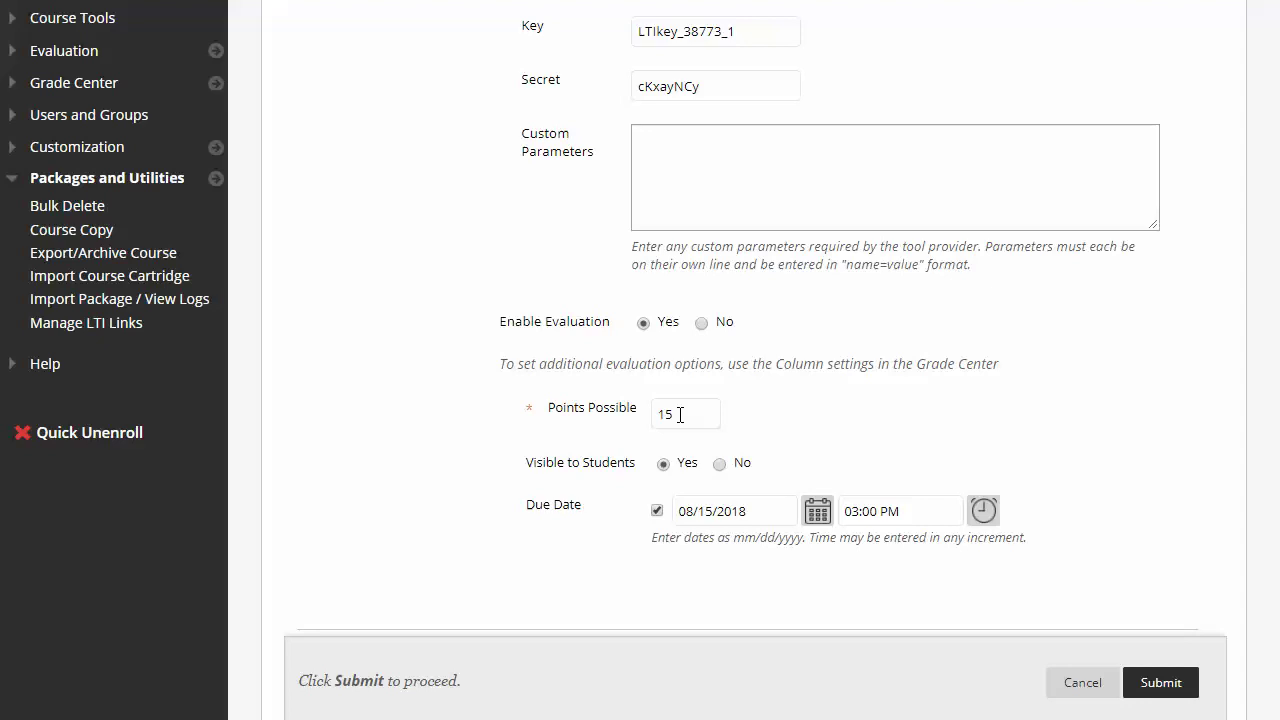
pyautogui.scroll(7, 679, 414)
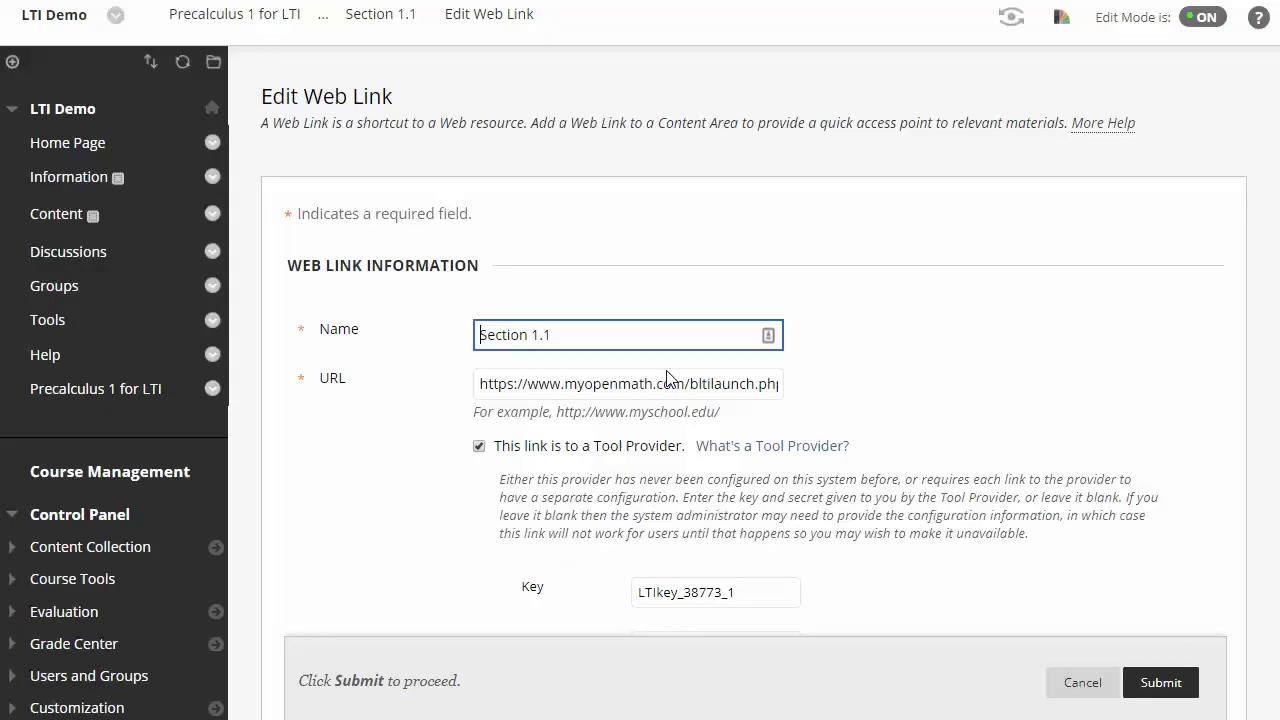